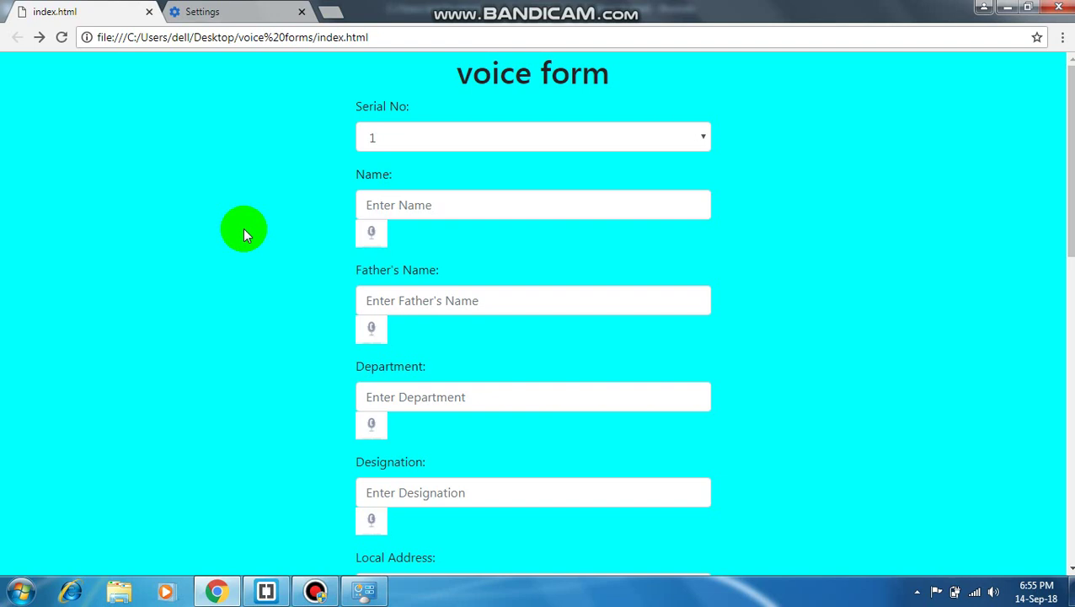
Bring up index.html in Brackets and scroll through the voice form markup.
{"action": "left_click", "coordinate": [266, 590]}
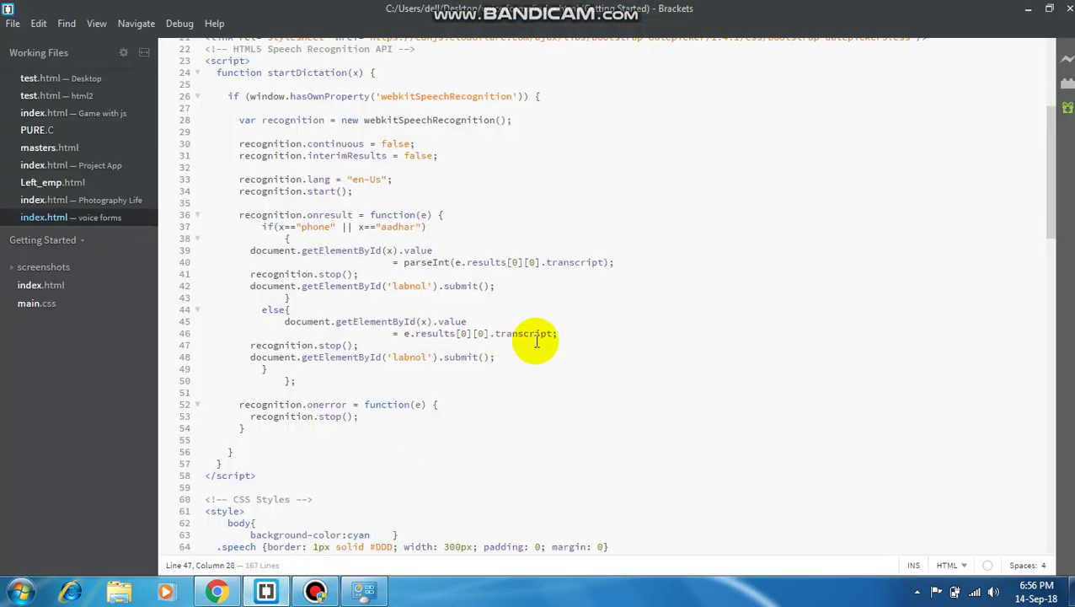
{"action": "key", "text": "Up"}
{"action": "key", "text": "Up"}
{"action": "key", "text": "Up"}
{"action": "key", "text": "Up"}
{"action": "key", "text": "Up"}
{"action": "key", "text": "Up"}
{"action": "key", "text": "Up"}
{"action": "key", "text": "Up"}
{"action": "key", "text": "Up"}
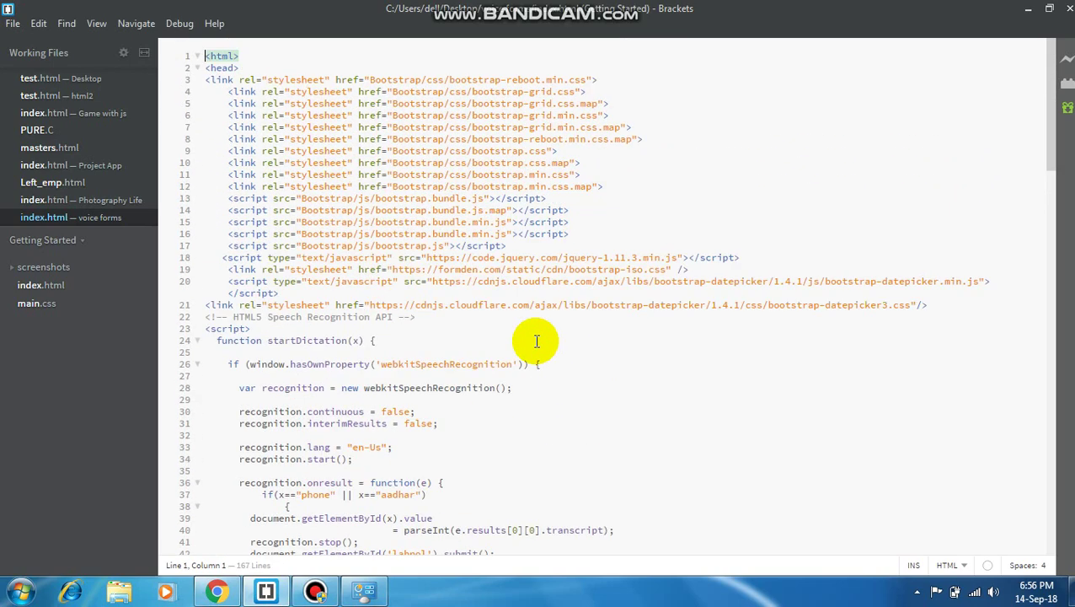
{"action": "key", "text": "Down"}
{"action": "key", "text": "Down"}
{"action": "key", "text": "Down"}
{"action": "key", "text": "Down"}
{"action": "key", "text": "Down"}
{"action": "key", "text": "Down"}
{"action": "key", "text": "Down"}
{"action": "key", "text": "Down"}
{"action": "key", "text": "Down"}
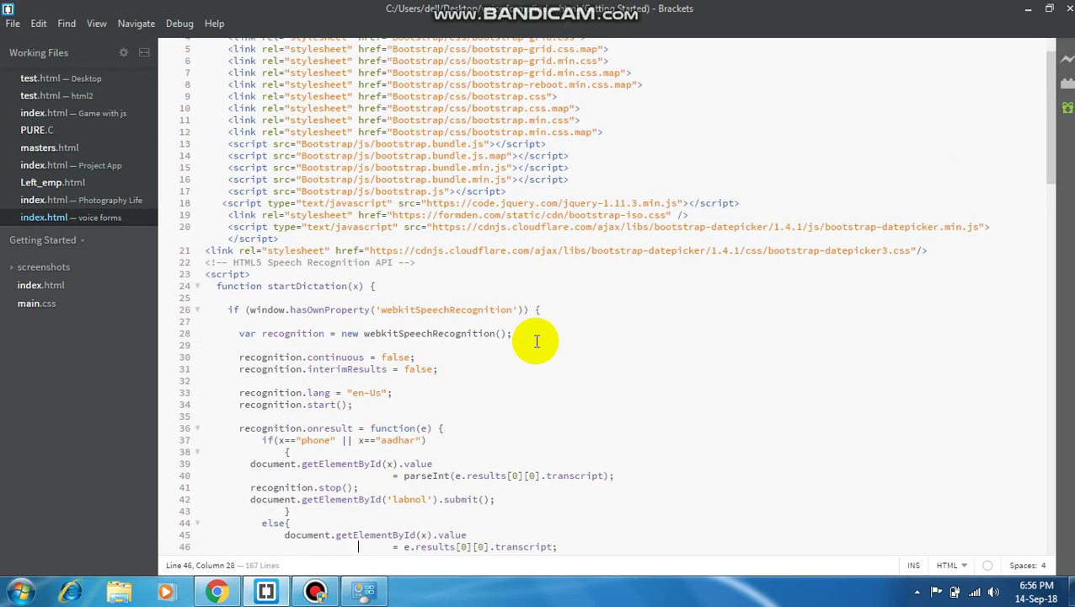
{"action": "key", "text": "Down"}
{"action": "key", "text": "Down"}
{"action": "key", "text": "Down"}
{"action": "key", "text": "Down"}
{"action": "key", "text": "Down"}
{"action": "key", "text": "Down"}
{"action": "key", "text": "Down"}
{"action": "key", "text": "Down"}
{"action": "key", "text": "Down"}
{"action": "key", "text": "Down"}
{"action": "key", "text": "Down"}
{"action": "key", "text": "Down"}
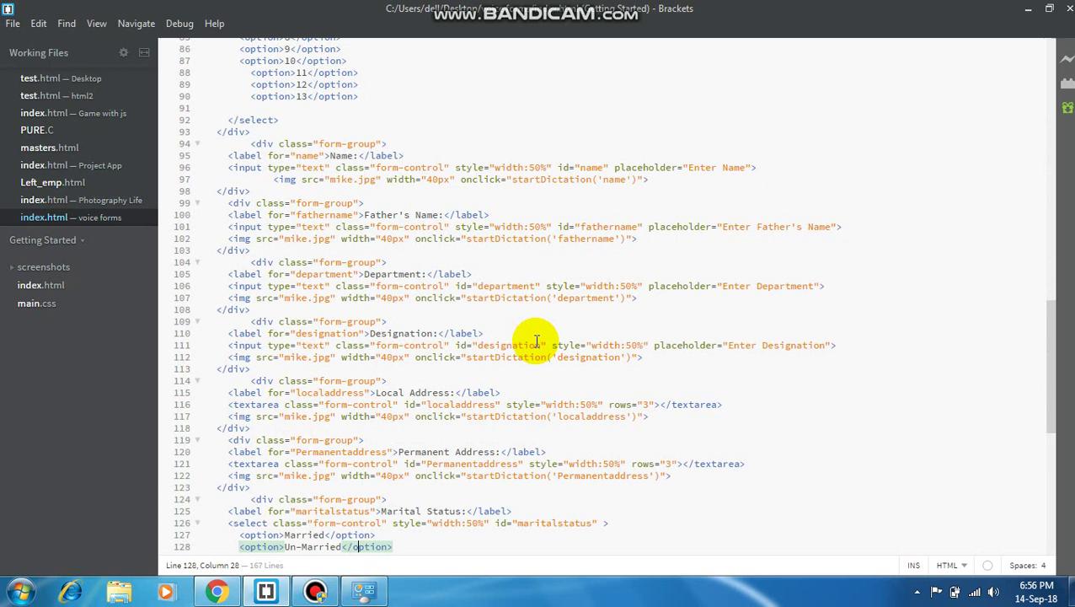
{"action": "key", "text": "Down"}
{"action": "key", "text": "Down"}
{"action": "key", "text": "Down"}
{"action": "key", "text": "Down"}
{"action": "key", "text": "Down"}
{"action": "key", "text": "Down"}
{"action": "key", "text": "Up"}
{"action": "key", "text": "Up"}
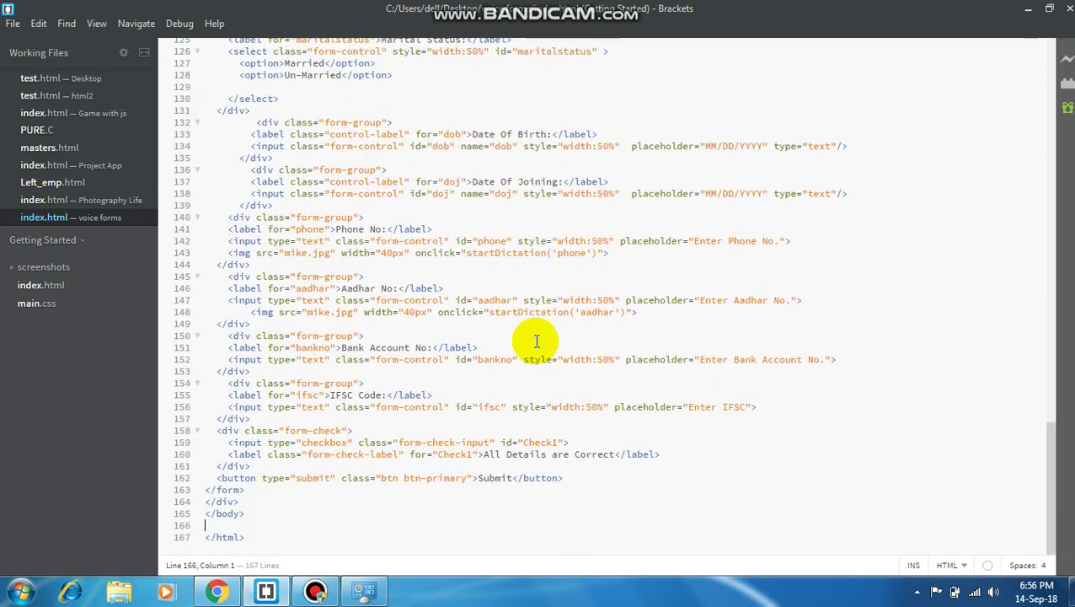
{"action": "key", "text": "Up"}
{"action": "key", "text": "Up"}
{"action": "key", "text": "Up"}
Review the form fields from the closing body tag up to the recognition settings script.
{"action": "key", "text": "Up"}
{"action": "key", "text": "Up"}
{"action": "key", "text": "Up"}
{"action": "key", "text": "Up"}
{"action": "key", "text": "Up"}
{"action": "key", "text": "Up"}
{"action": "key", "text": "Up"}
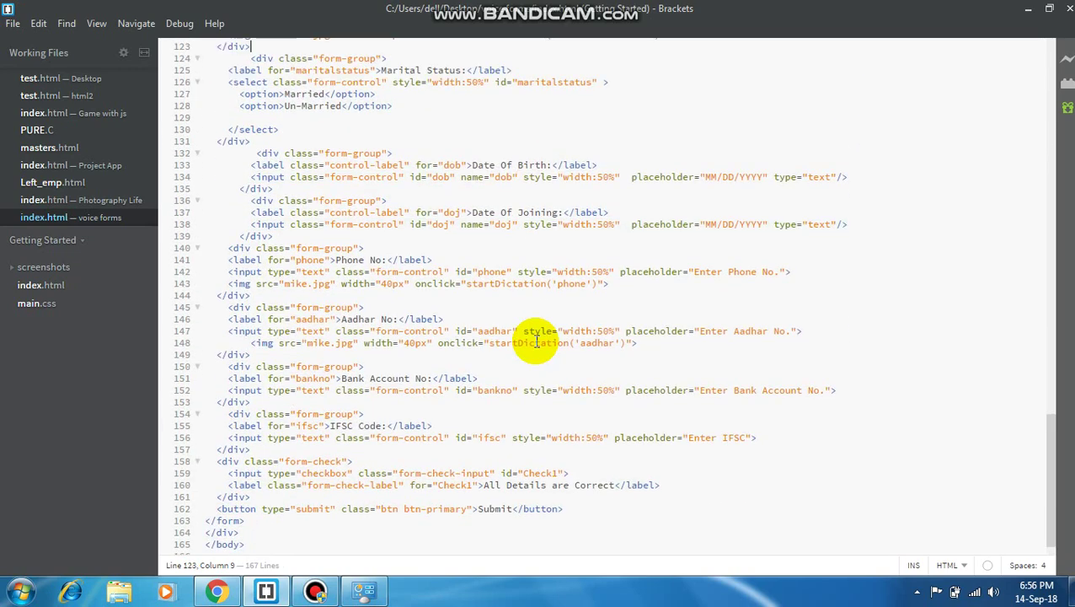
{"action": "key", "text": "Up"}
{"action": "key", "text": "Up"}
{"action": "key", "text": "Up"}
{"action": "key", "text": "Up"}
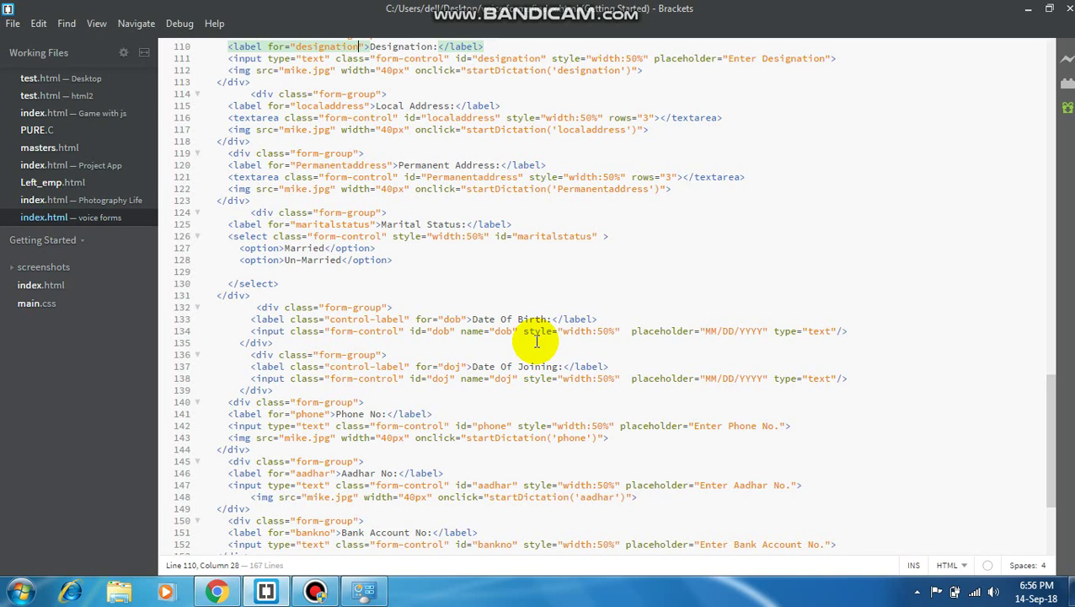
{"action": "key", "text": "Down"}
{"action": "key", "text": "Down"}
{"action": "key", "text": "Down"}
{"action": "key", "text": "Down"}
{"action": "key", "text": "Down"}
{"action": "key", "text": "Down"}
{"action": "key", "text": "Down"}
{"action": "key", "text": "Down"}
{"action": "key", "text": "Down"}
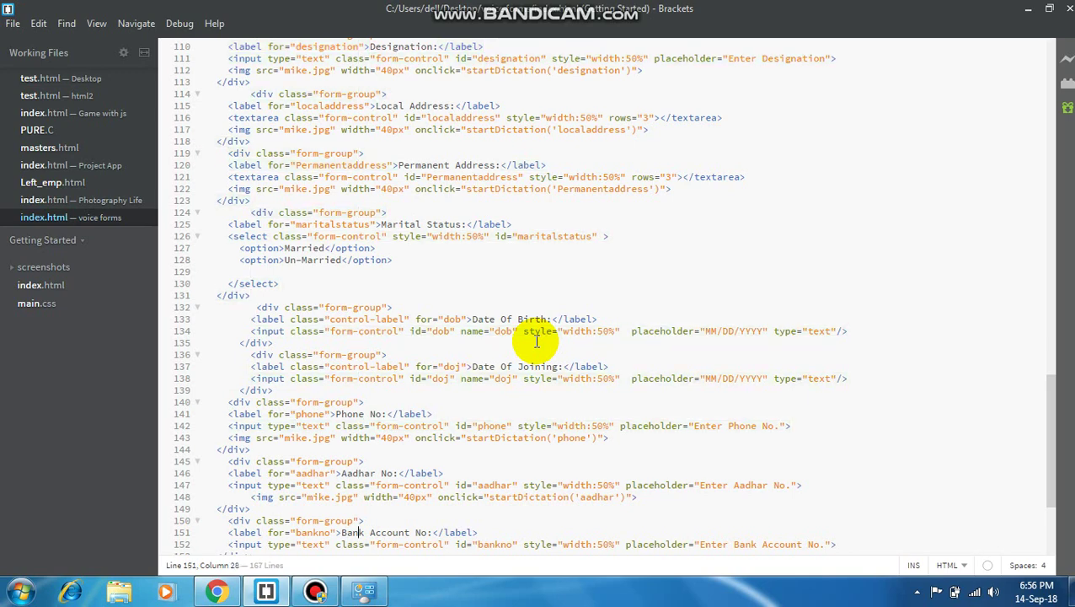
{"action": "key", "text": "Down"}
{"action": "key", "text": "Down"}
{"action": "key", "text": "Down"}
{"action": "key", "text": "Up"}
{"action": "key", "text": "Up"}
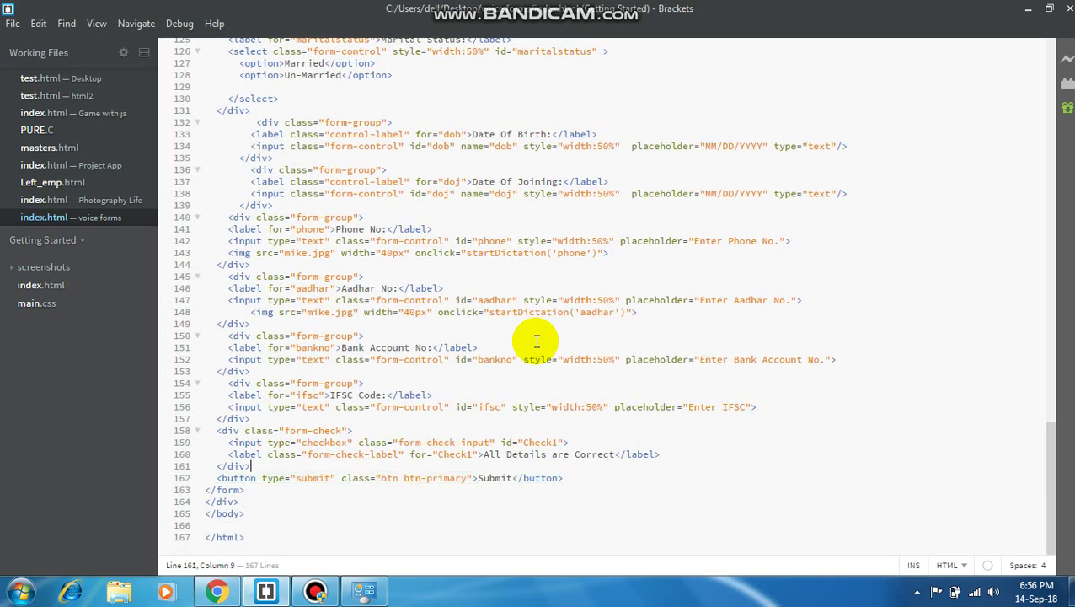
{"action": "key", "text": "Up"}
{"action": "key", "text": "Up"}
{"action": "key", "text": "Up"}
{"action": "key", "text": "Up"}
{"action": "key", "text": "Up"}
{"action": "key", "text": "Up"}
{"action": "key", "text": "Up"}
{"action": "key", "text": "Up"}
{"action": "key", "text": "Up"}
{"action": "key", "text": "Up"}
{"action": "key", "text": "Up"}
{"action": "key", "text": "Up"}
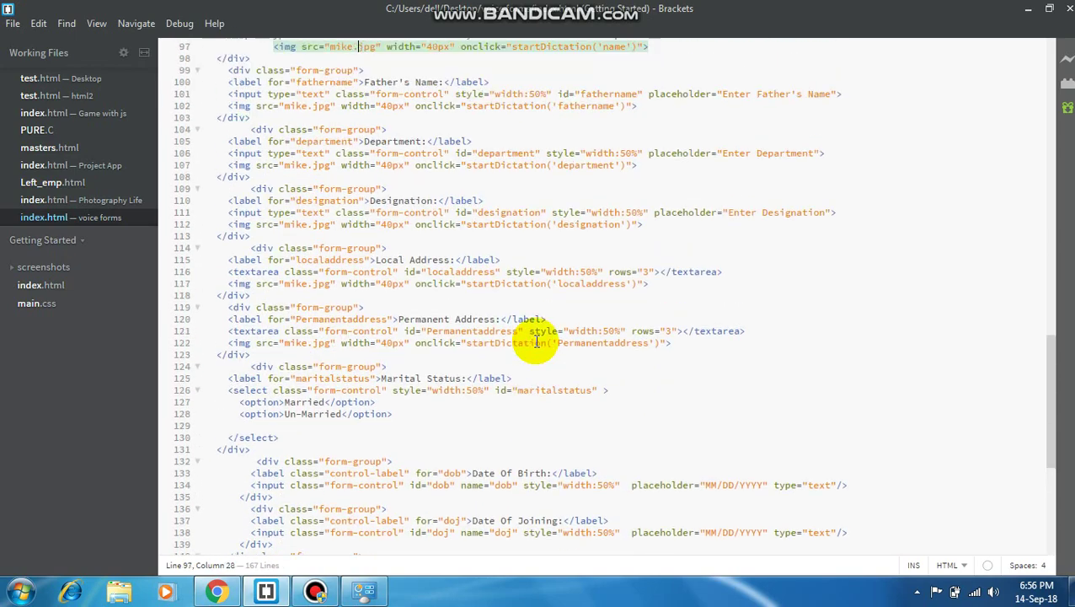
{"action": "key", "text": "Up"}
{"action": "key", "text": "Up"}
{"action": "key", "text": "Up"}
{"action": "key", "text": "Up"}
{"action": "key", "text": "Up"}
{"action": "key", "text": "Up"}
{"action": "key", "text": "Up"}
{"action": "key", "text": "Up"}
{"action": "key", "text": "Up"}
{"action": "key", "text": "Up"}
{"action": "key", "text": "Up"}
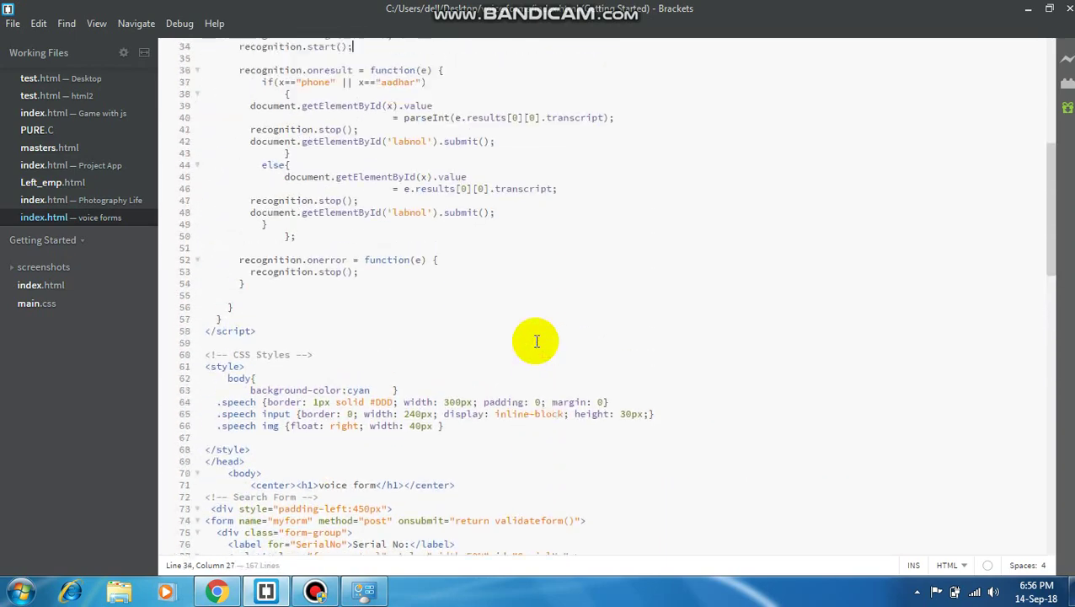
{"action": "key", "text": "Up"}
{"action": "key", "text": "Up"}
{"action": "key", "text": "Up"}
{"action": "key", "text": "Up"}
{"action": "key", "text": "Up"}
{"action": "key", "text": "Up"}
{"action": "key", "text": "Up"}
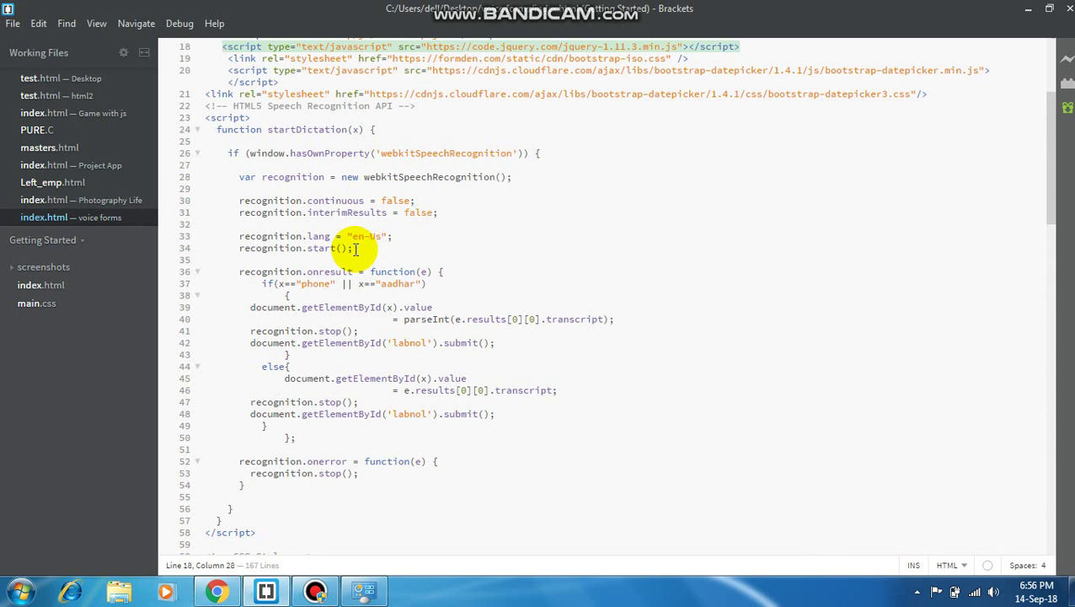
{"action": "left_click", "coordinate": [336, 129]}
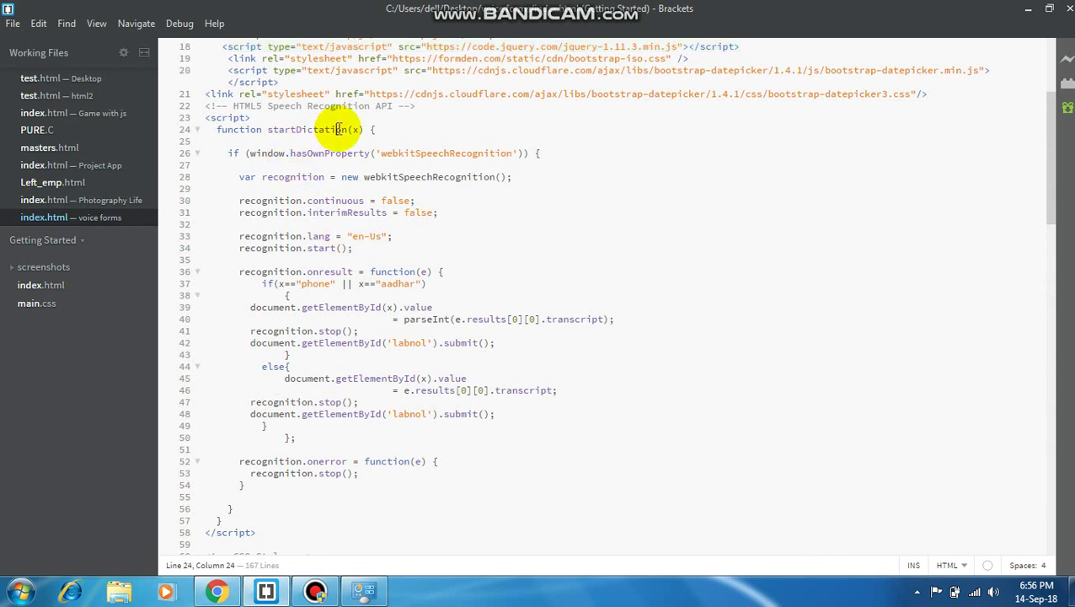
{"action": "left_click", "coordinate": [217, 130]}
{"action": "mouse_move", "coordinate": [217, 129]}
{"action": "left_mouse_down"}
{"action": "mouse_move", "coordinate": [425, 331]}
{"action": "mouse_move", "coordinate": [404, 516]}
{"action": "left_mouse_up"}
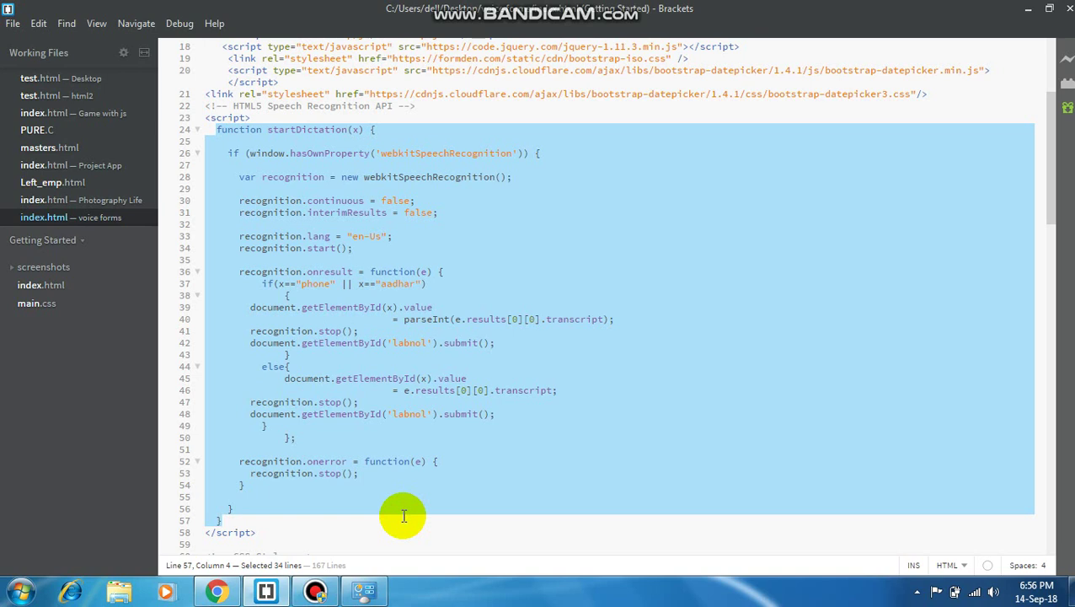
{"action": "left_click", "coordinate": [574, 283]}
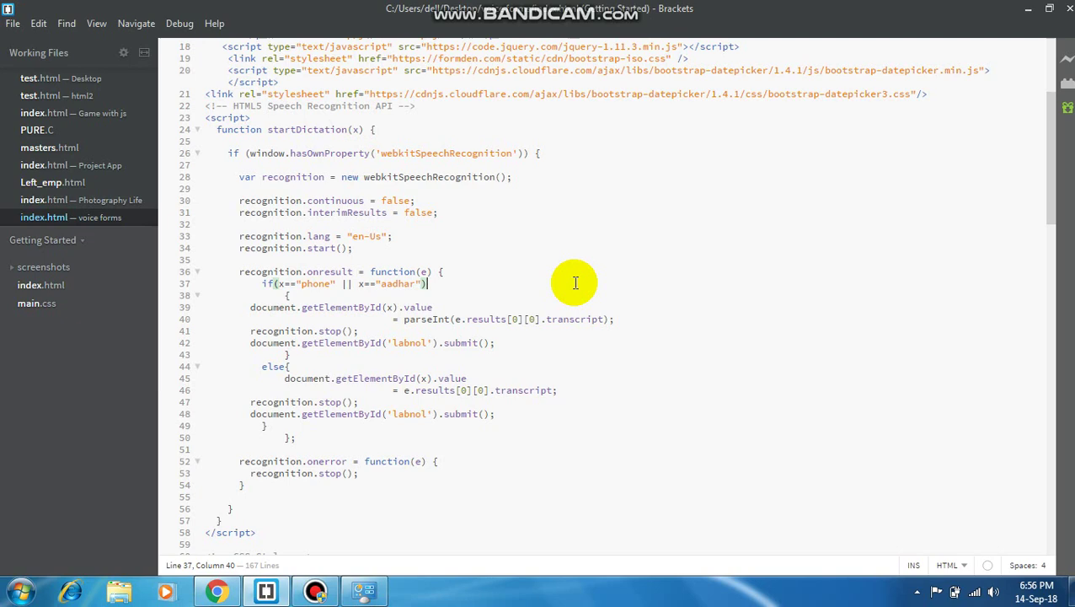
{"action": "key", "text": "ctrl+Home"}
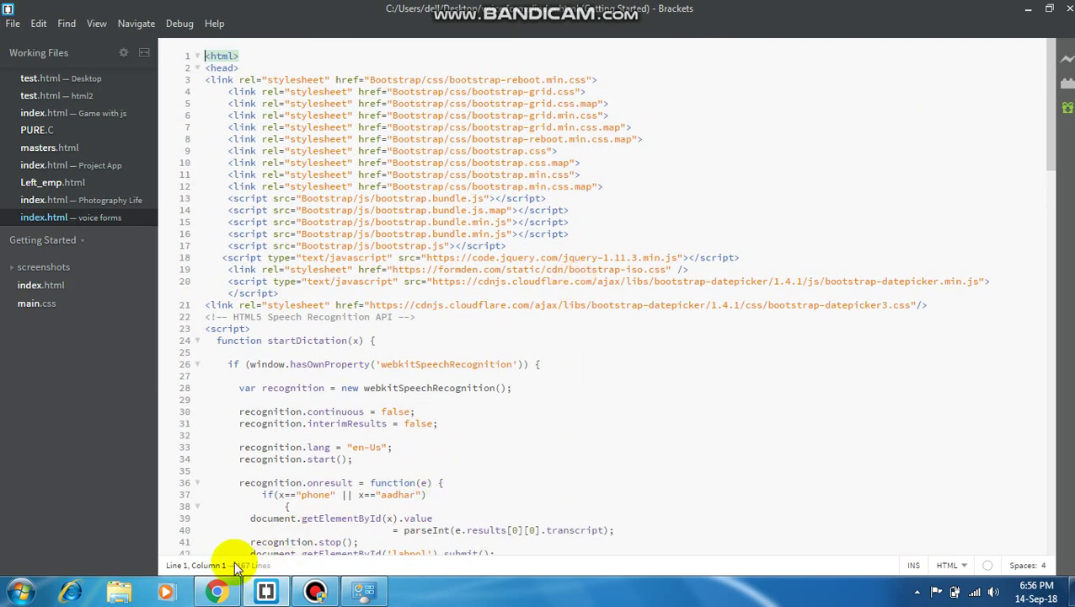
Reload the voice form in Chrome and start dictation for the Name field.
{"action": "left_click", "coordinate": [217, 592]}
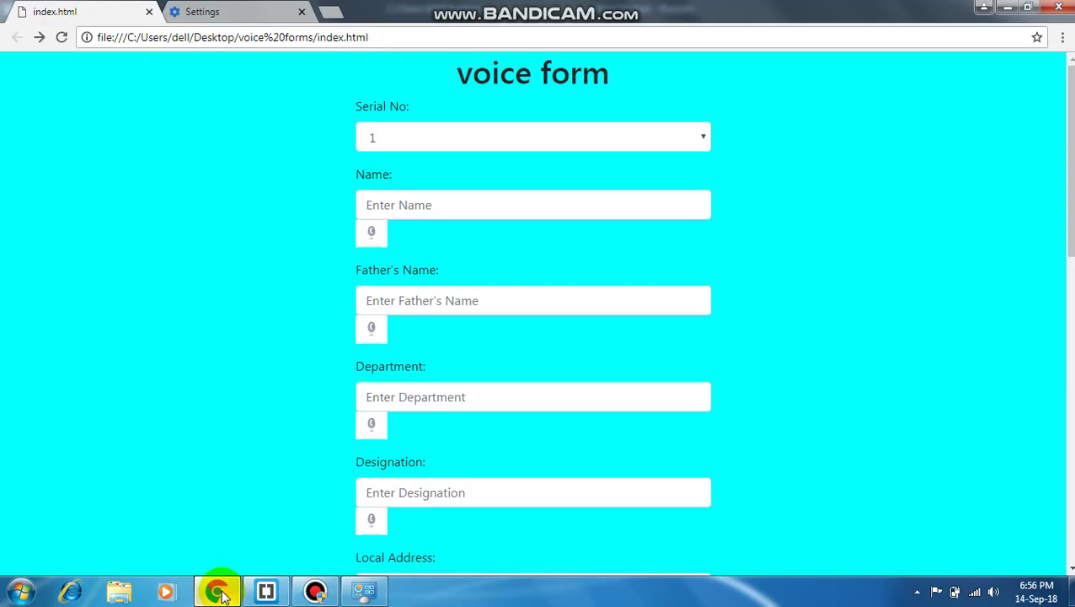
{"action": "left_click", "coordinate": [61, 39]}
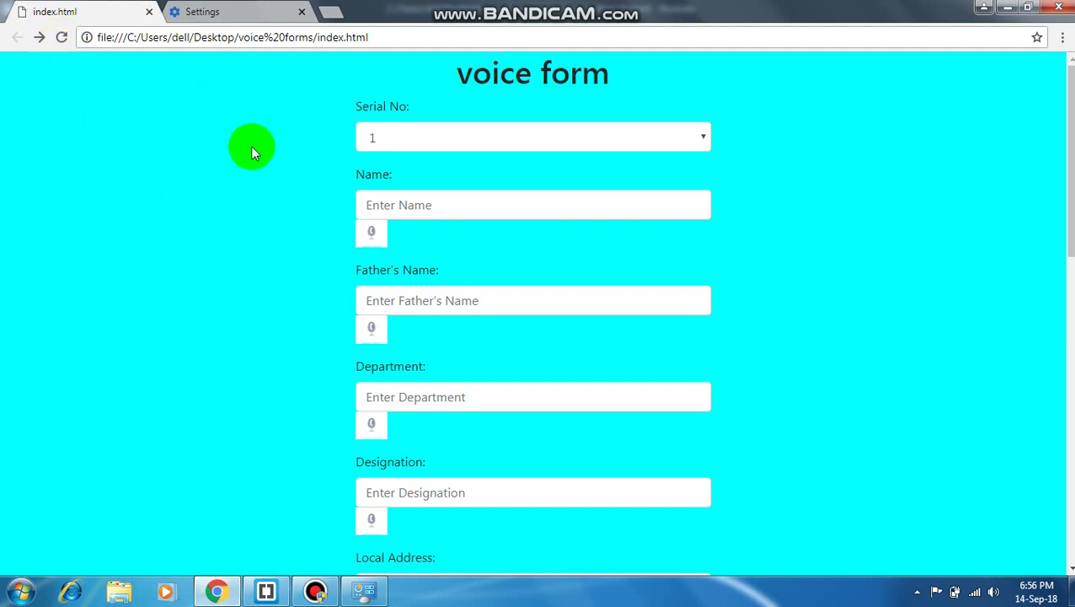
{"action": "left_click", "coordinate": [369, 232]}
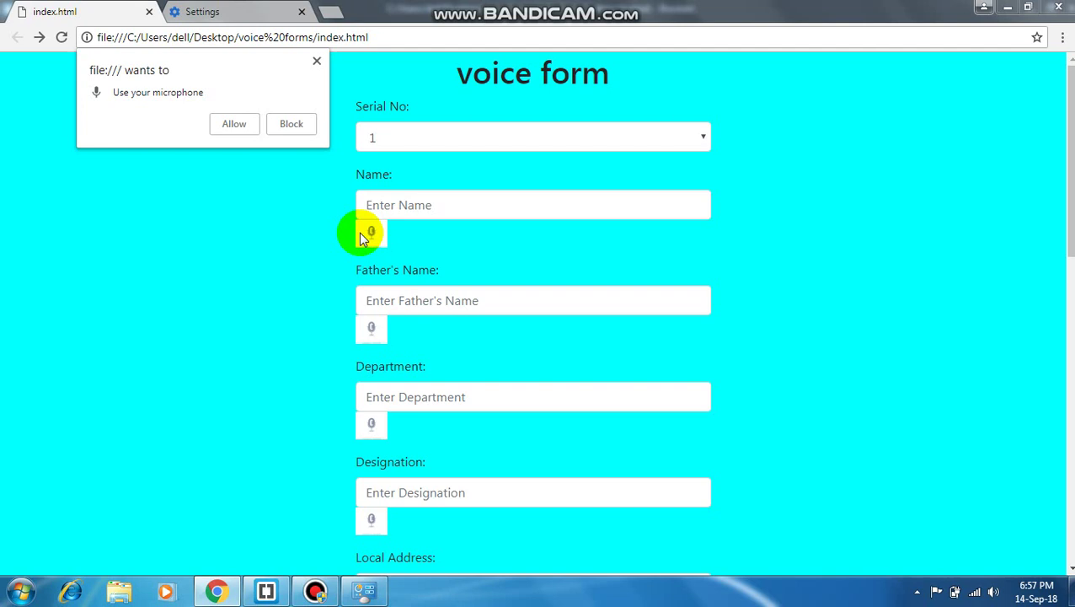
Dictate ABC into Name and Mr xyz into Father's Name, allowing microphone access.
{"action": "left_click", "coordinate": [250, 126]}
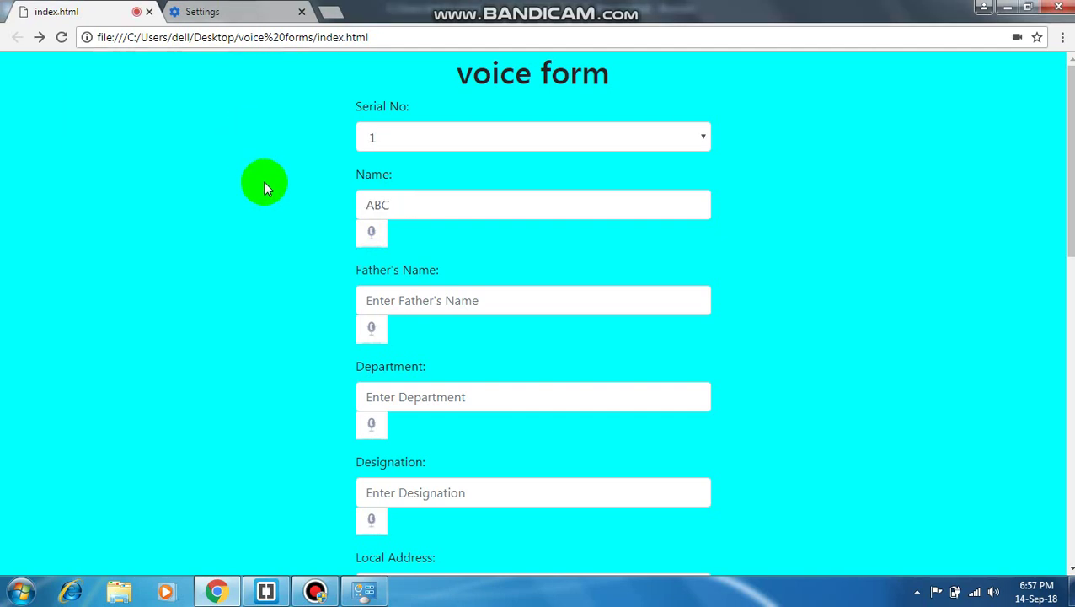
{"action": "left_click", "coordinate": [384, 198]}
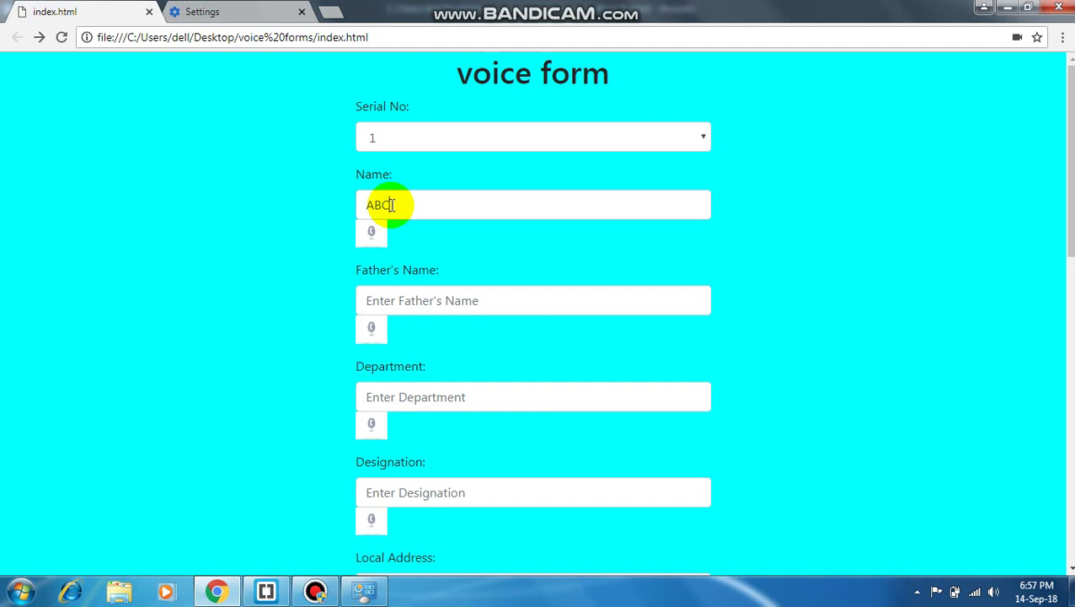
{"action": "left_click_drag", "start_coordinate": [392, 205], "coordinate": [339, 210]}
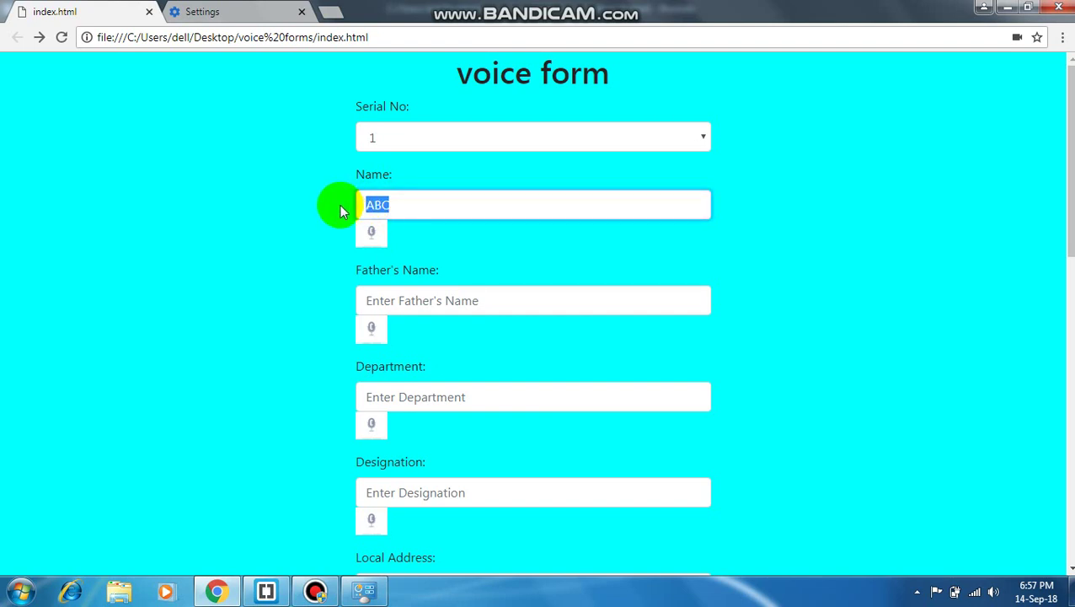
{"action": "left_click", "coordinate": [341, 206]}
{"action": "left_click", "coordinate": [371, 327]}
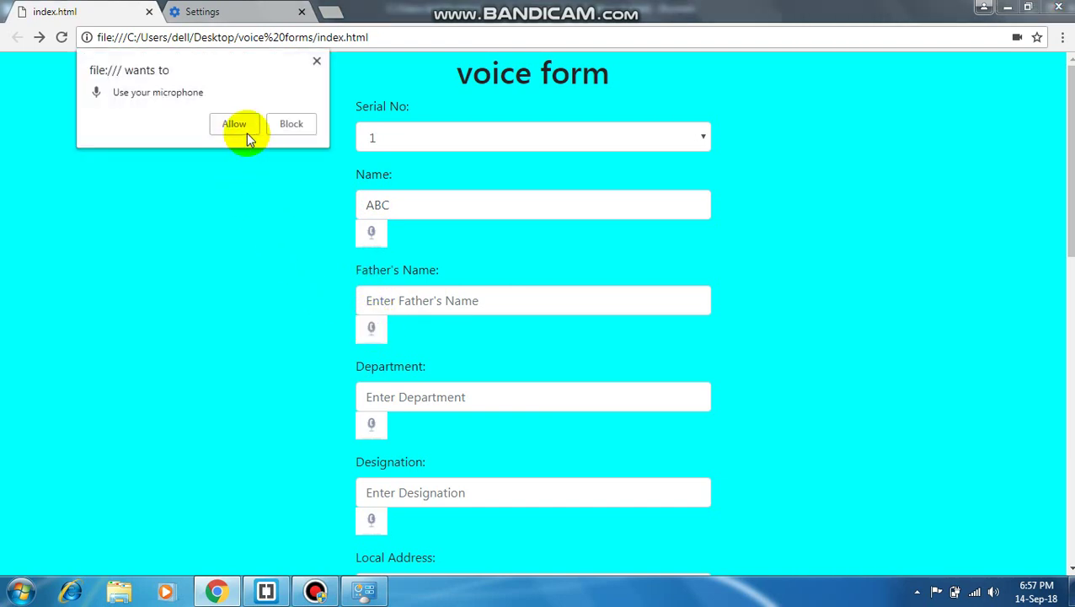
{"action": "left_click", "coordinate": [246, 130]}
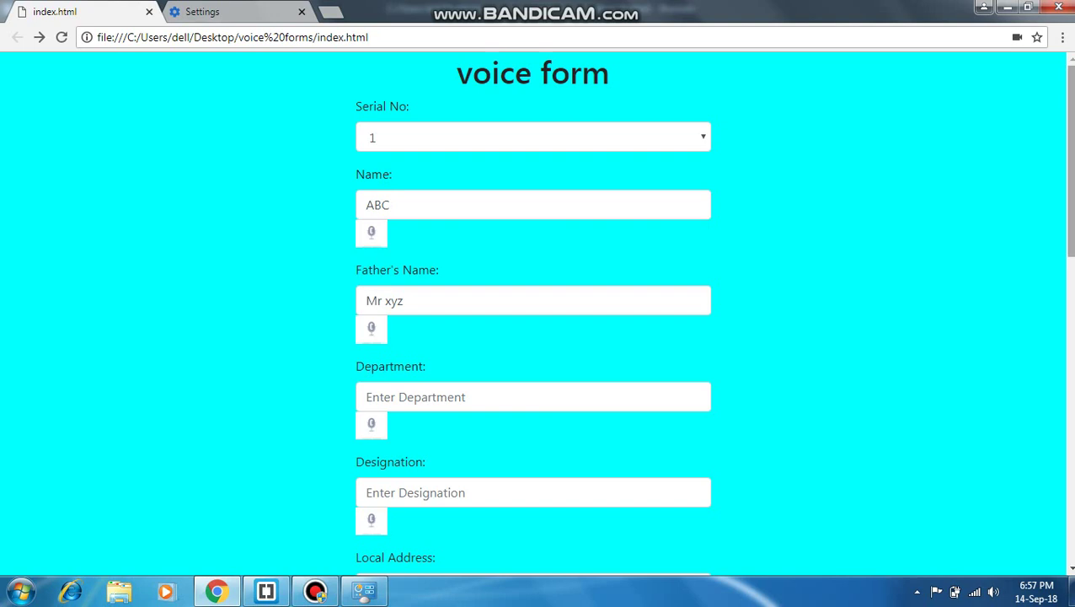
Dictate 'computer science and' into Department, then begin another dictation with microphone allowed.
{"action": "scroll", "coordinate": [591, 268], "scroll_direction": "down", "scroll_amount": 2}
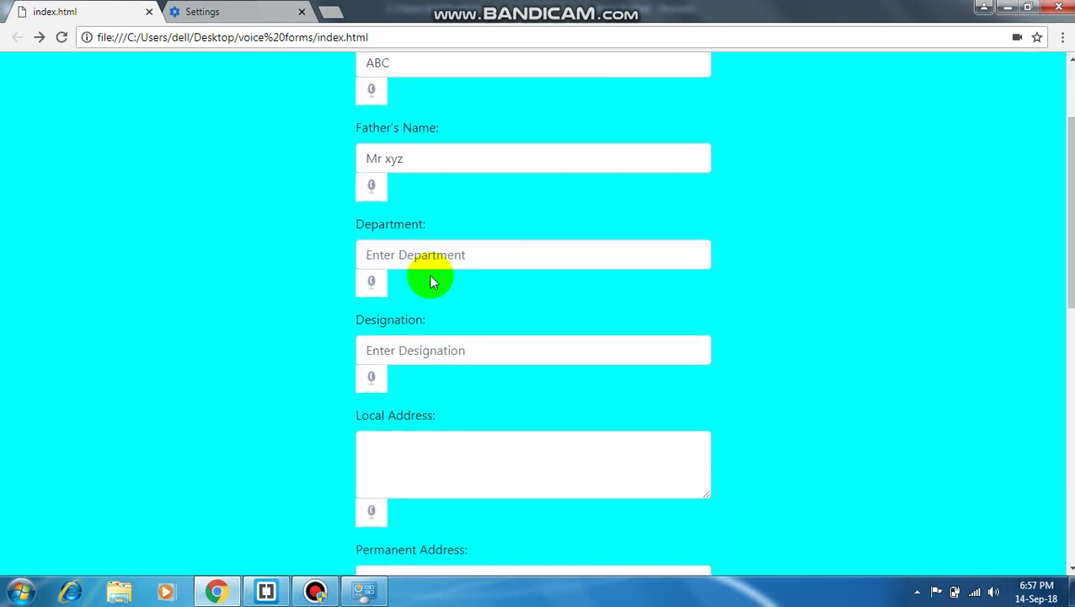
{"action": "left_click", "coordinate": [377, 286]}
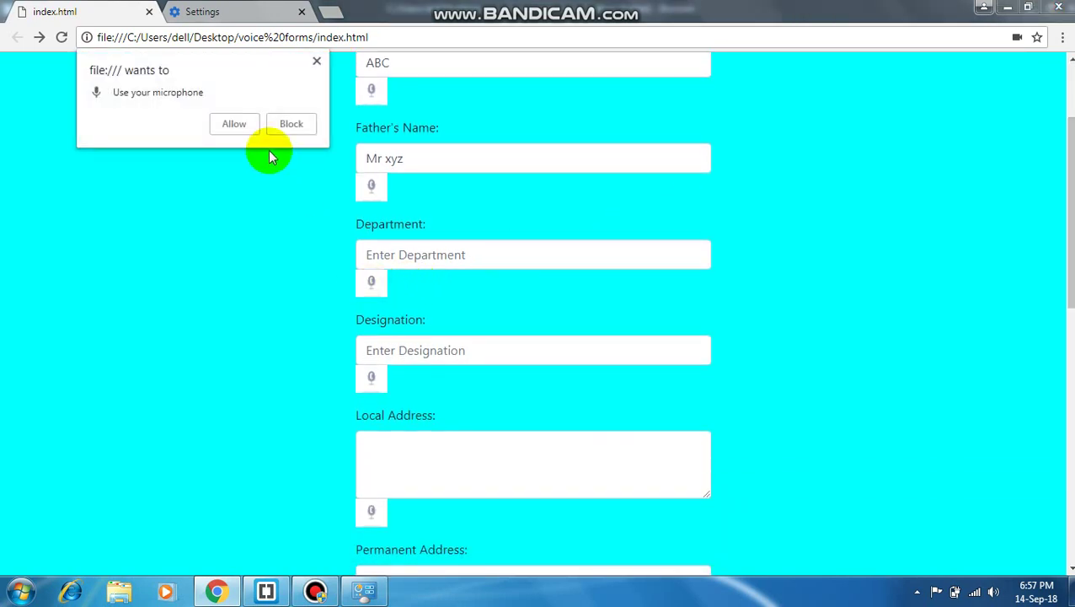
{"action": "left_click", "coordinate": [235, 124]}
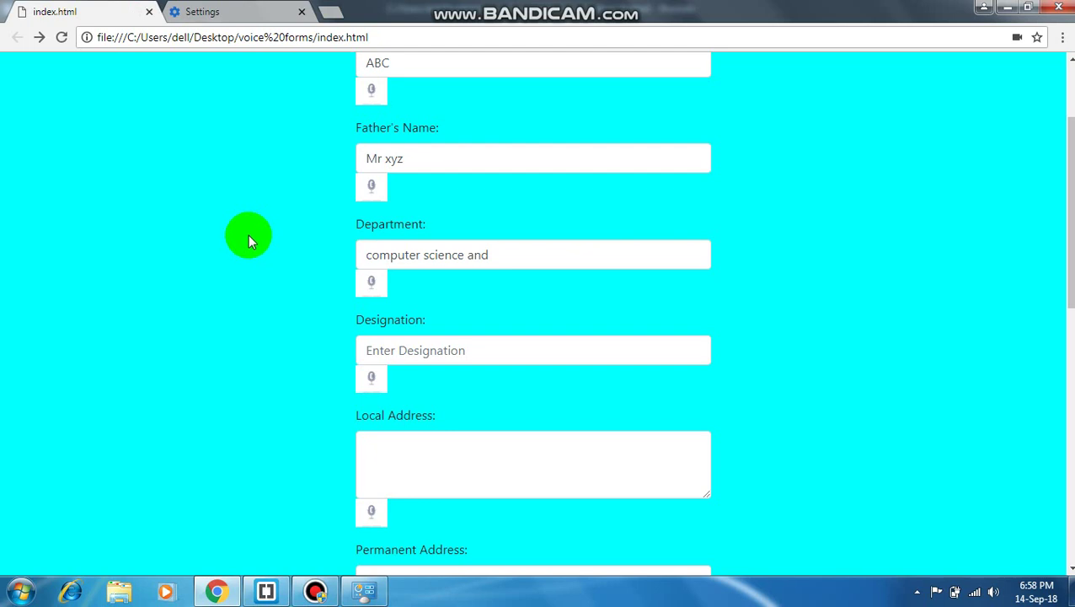
{"action": "left_click", "coordinate": [356, 284]}
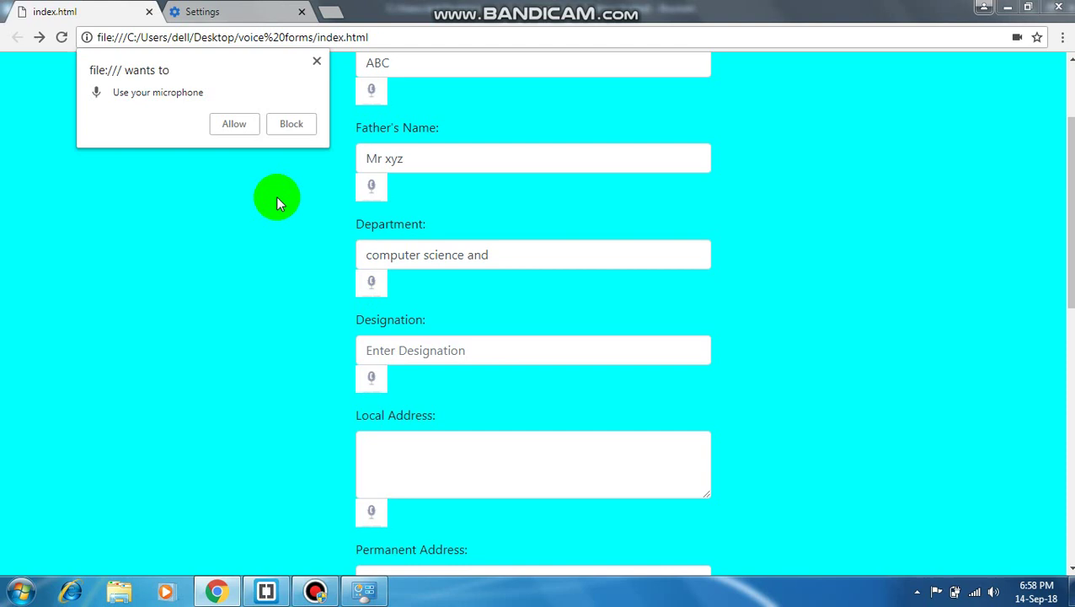
{"action": "left_click", "coordinate": [234, 124]}
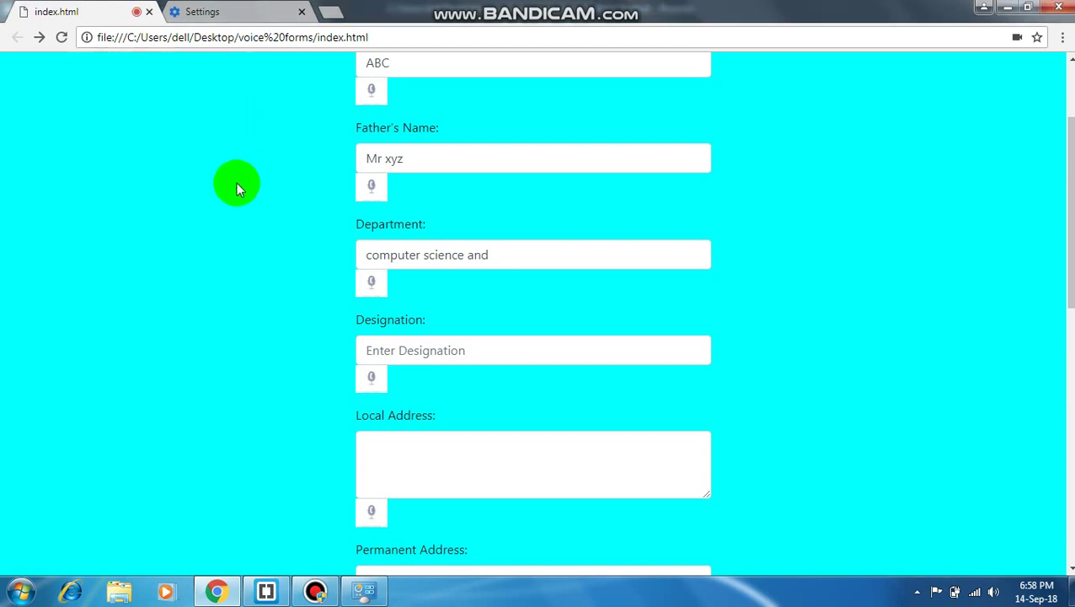
Dictate assistant professor, New Delhi and Panipat into Designation, Local Address and Permanent Address.
{"action": "left_click", "coordinate": [371, 377]}
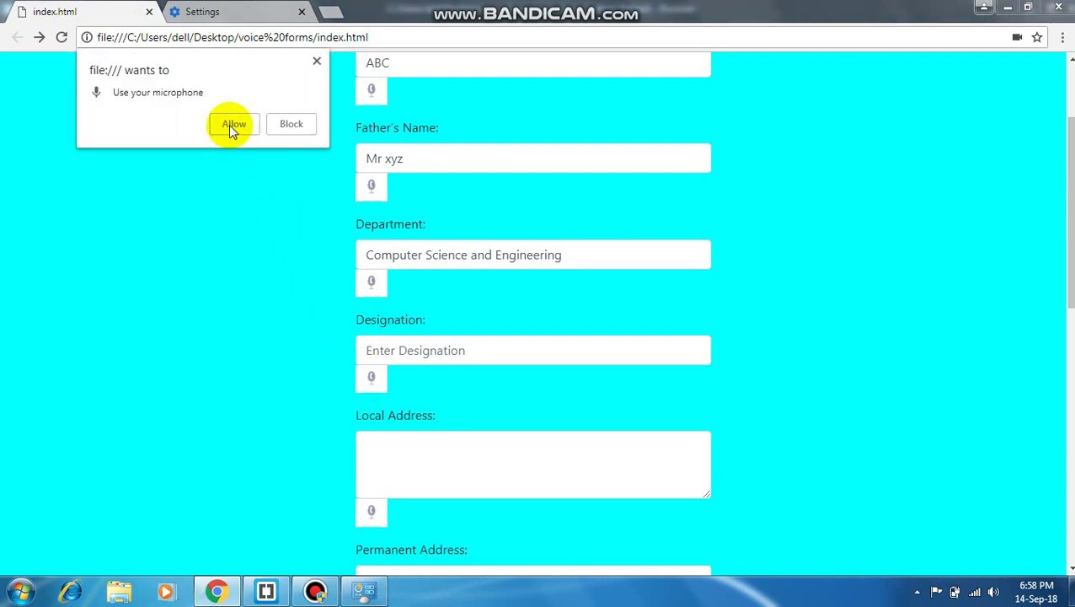
{"action": "left_click", "coordinate": [229, 125]}
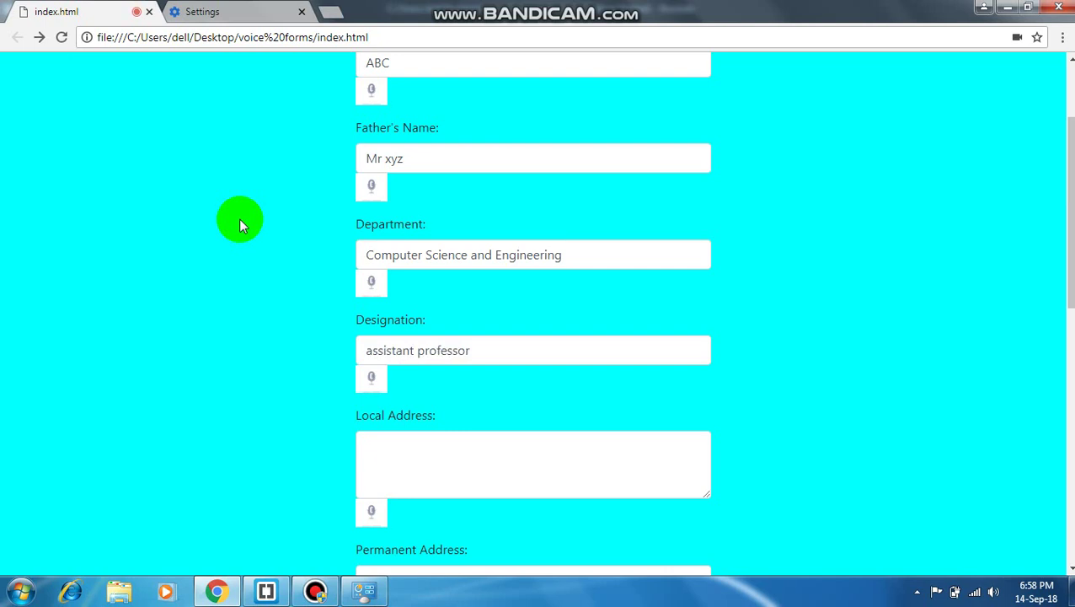
{"action": "scroll", "coordinate": [241, 224], "scroll_direction": "down", "scroll_amount": 3}
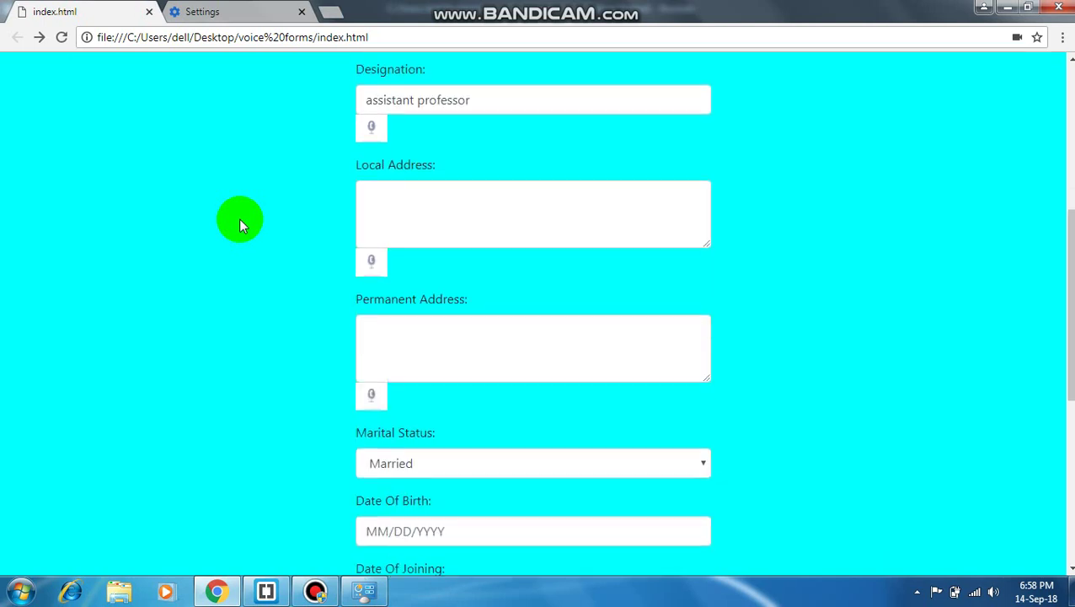
{"action": "left_click", "coordinate": [372, 226]}
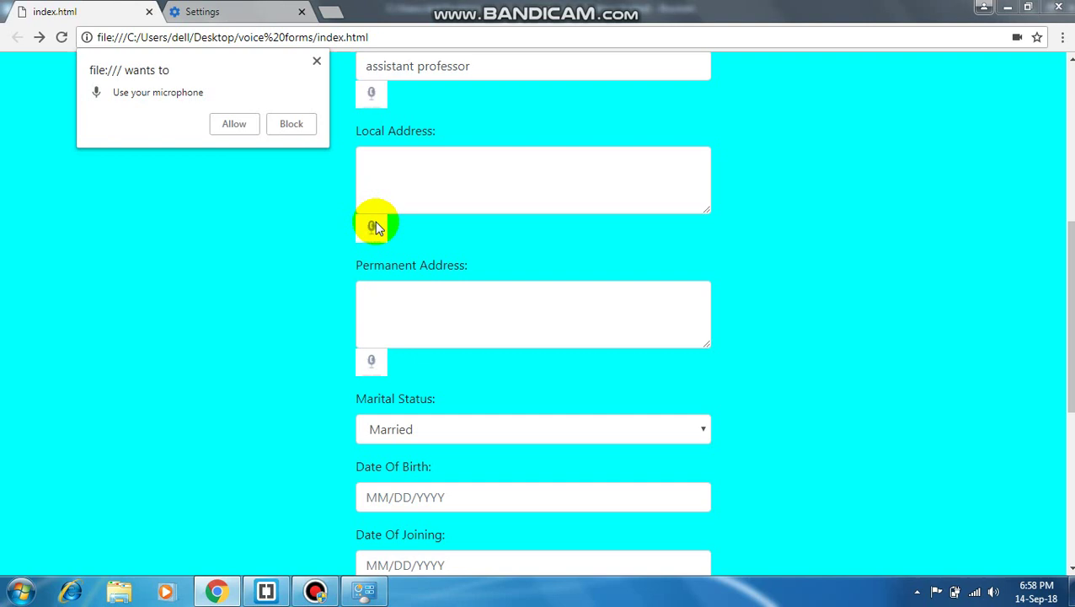
{"action": "left_click", "coordinate": [233, 125]}
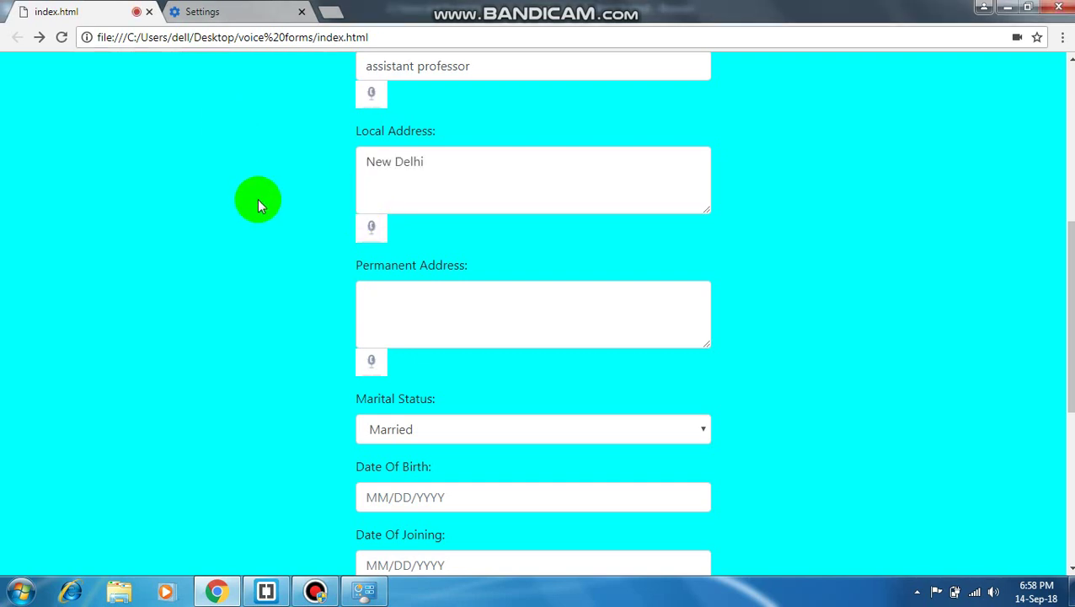
{"action": "left_click", "coordinate": [370, 361]}
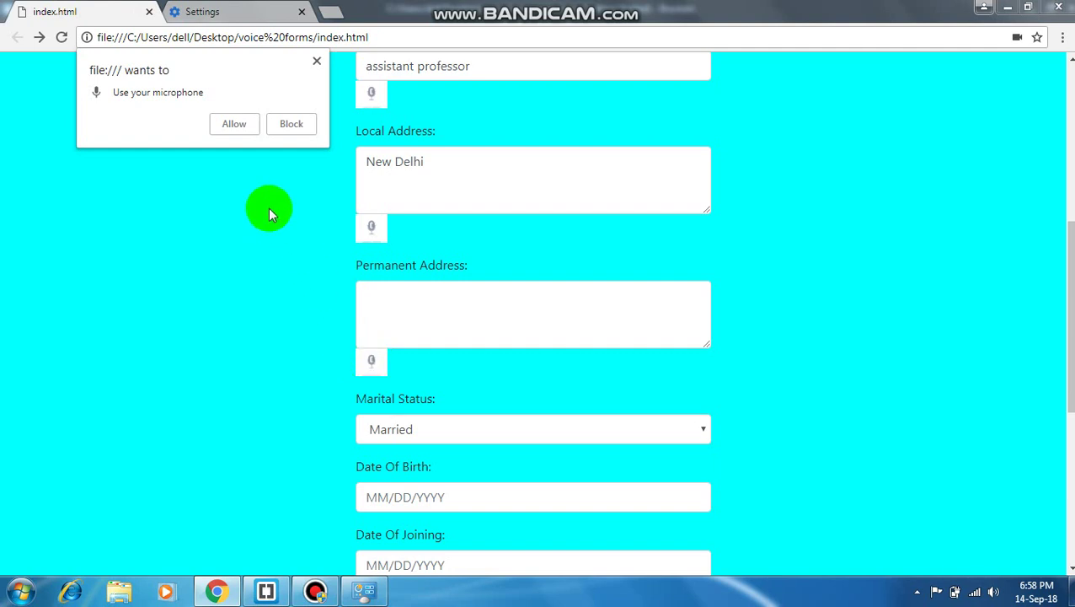
{"action": "left_click", "coordinate": [234, 125]}
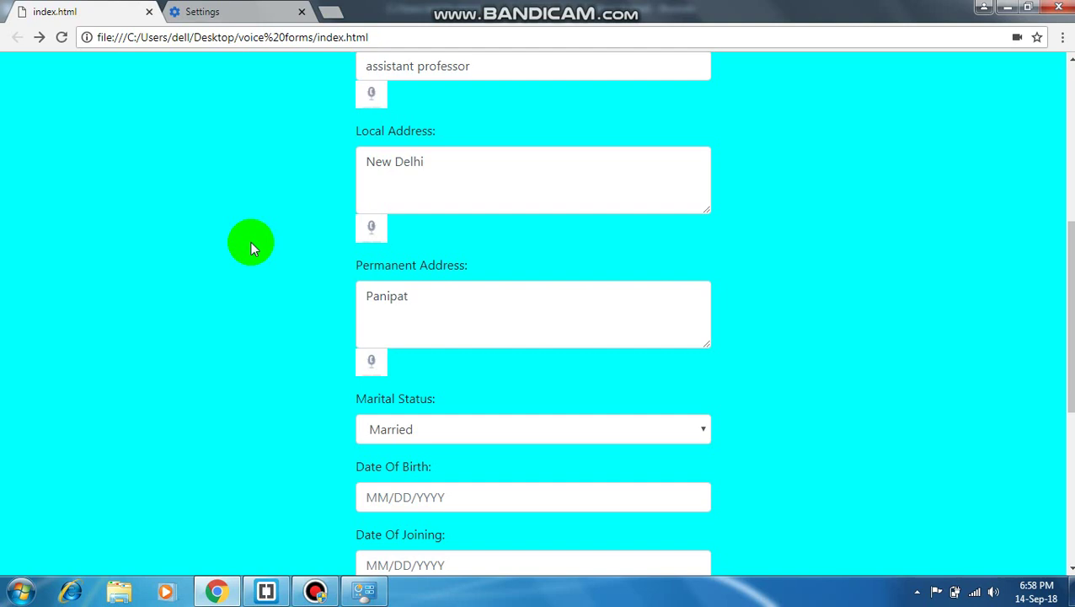
Dictate 7015 into Phone No and 4677 into Aadhar No, allowing the microphone each time.
{"action": "scroll", "coordinate": [250, 241], "scroll_direction": "down", "scroll_amount": 1}
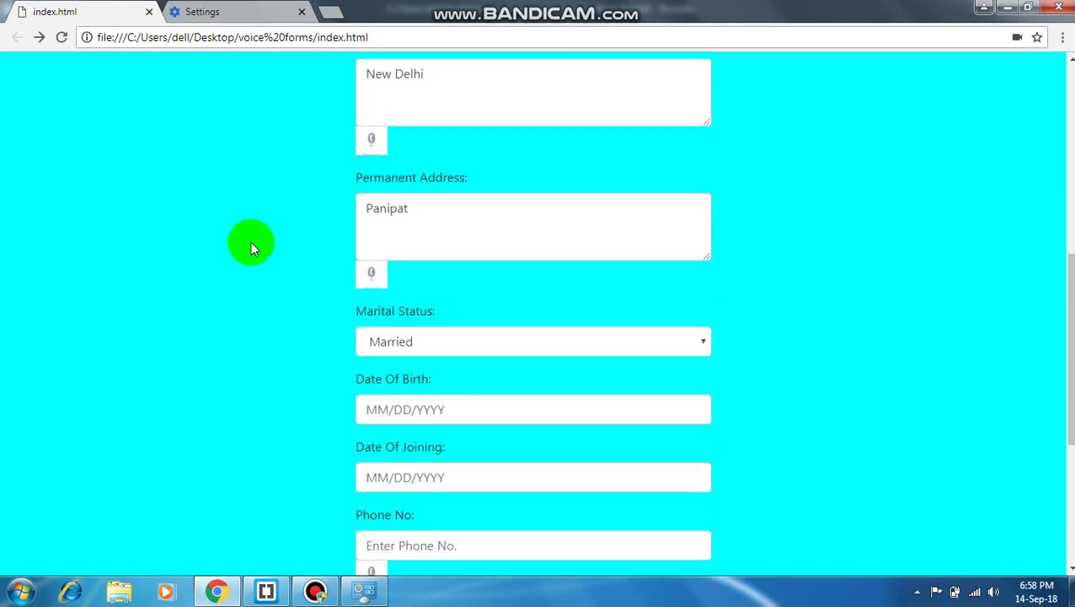
{"action": "scroll", "coordinate": [250, 241], "scroll_direction": "down", "scroll_amount": 1}
{"action": "scroll", "coordinate": [251, 241], "scroll_direction": "down", "scroll_amount": 1}
{"action": "scroll", "coordinate": [250, 241], "scroll_direction": "down", "scroll_amount": 1}
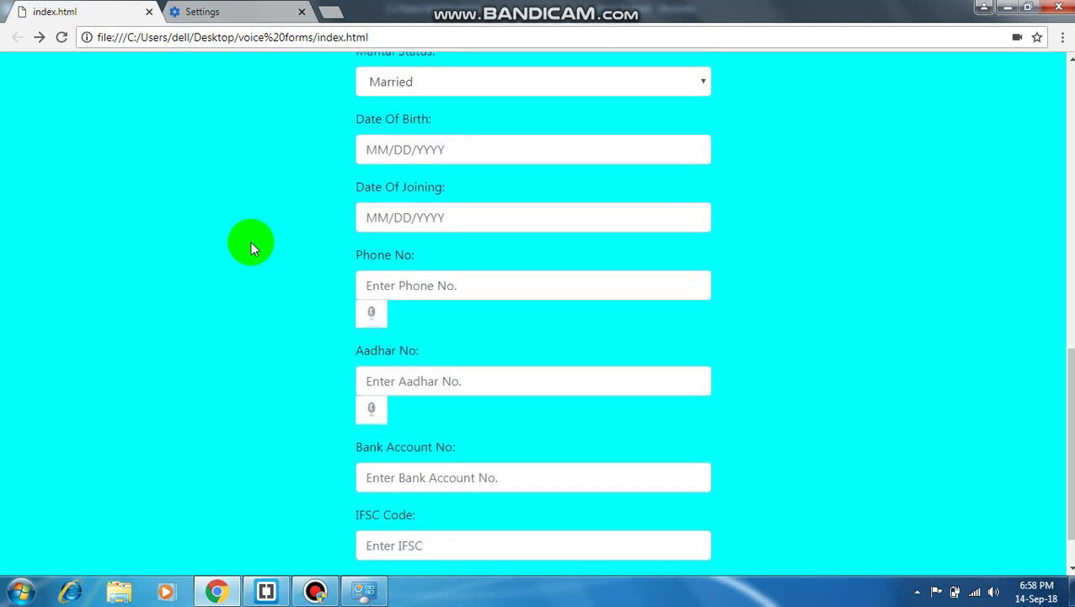
{"action": "left_click", "coordinate": [368, 295]}
{"action": "left_click", "coordinate": [372, 313]}
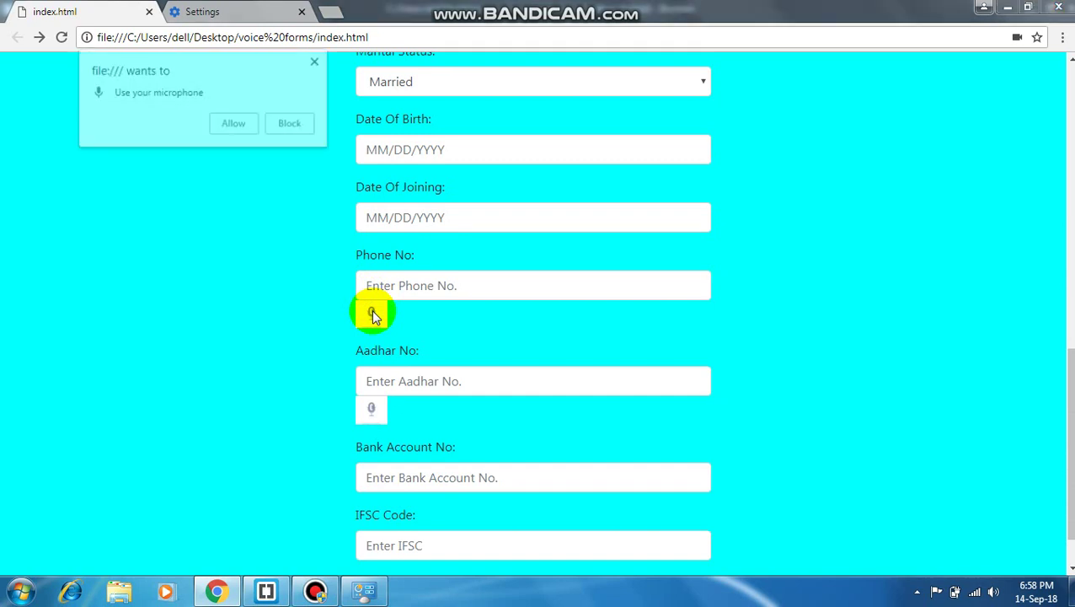
{"action": "left_click", "coordinate": [235, 124]}
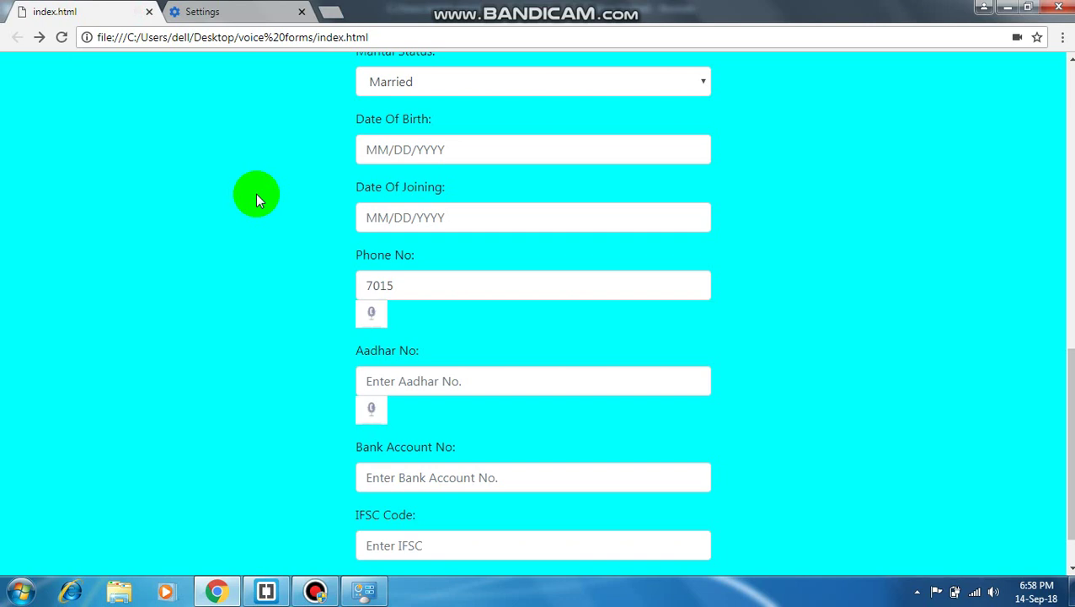
{"action": "left_click", "coordinate": [371, 312]}
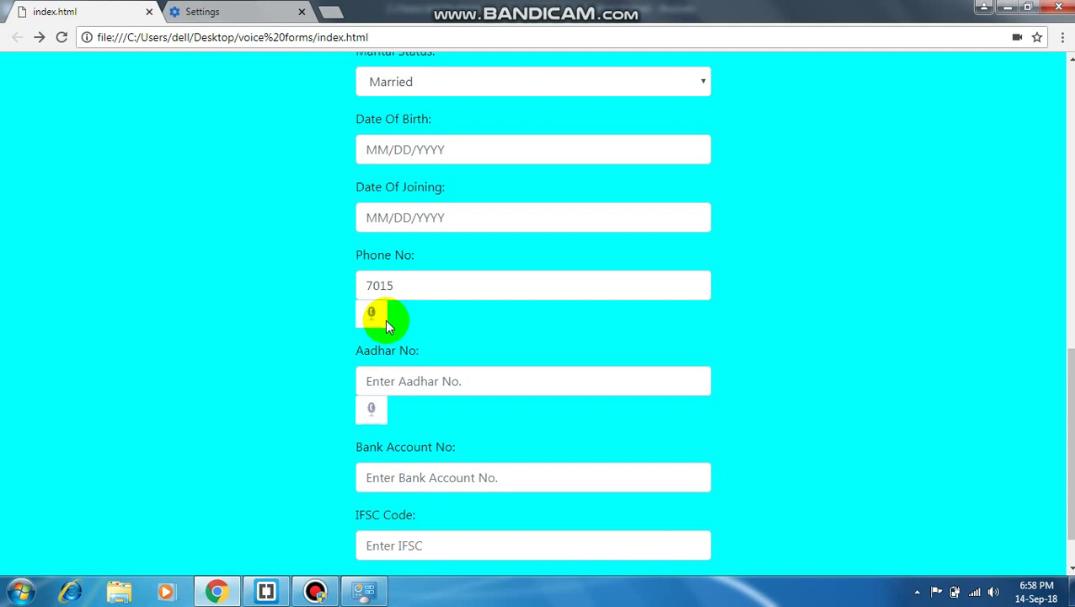
{"action": "left_click", "coordinate": [374, 412]}
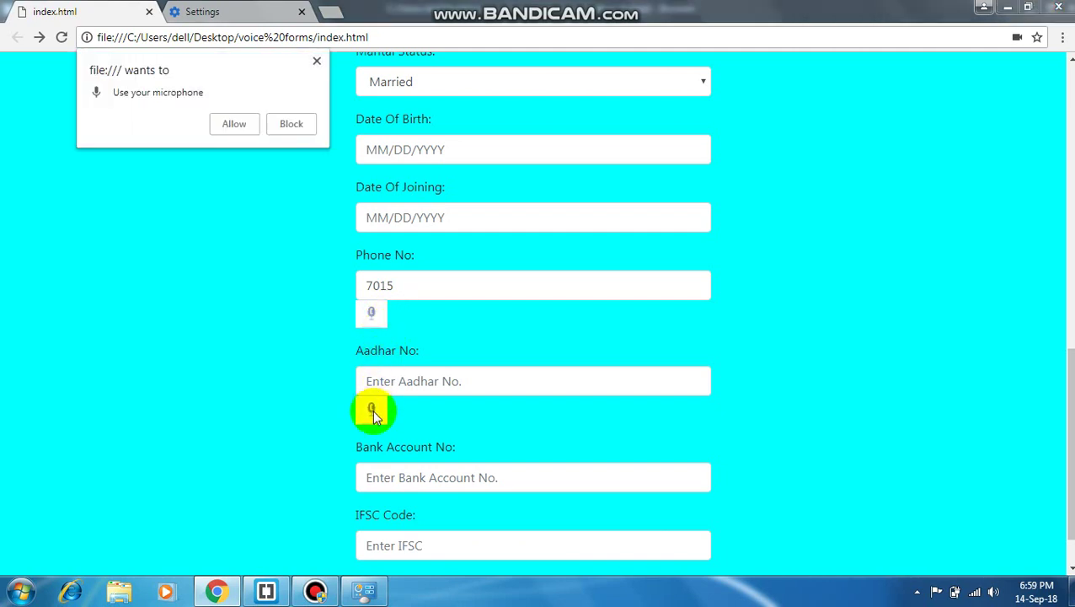
{"action": "left_click", "coordinate": [223, 122]}
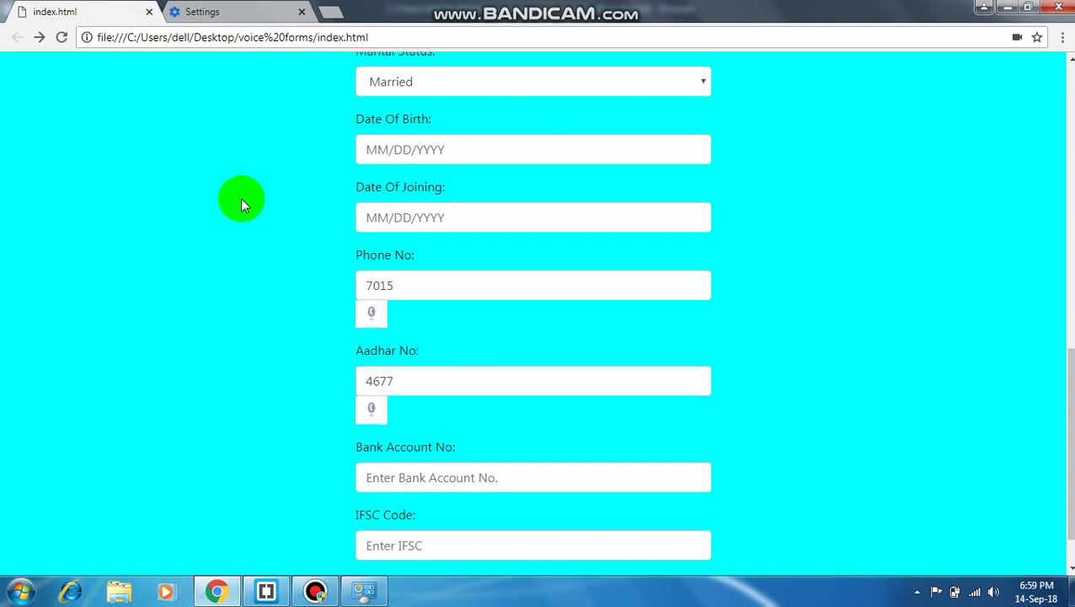
{"action": "scroll", "coordinate": [242, 204], "scroll_direction": "down", "scroll_amount": 1}
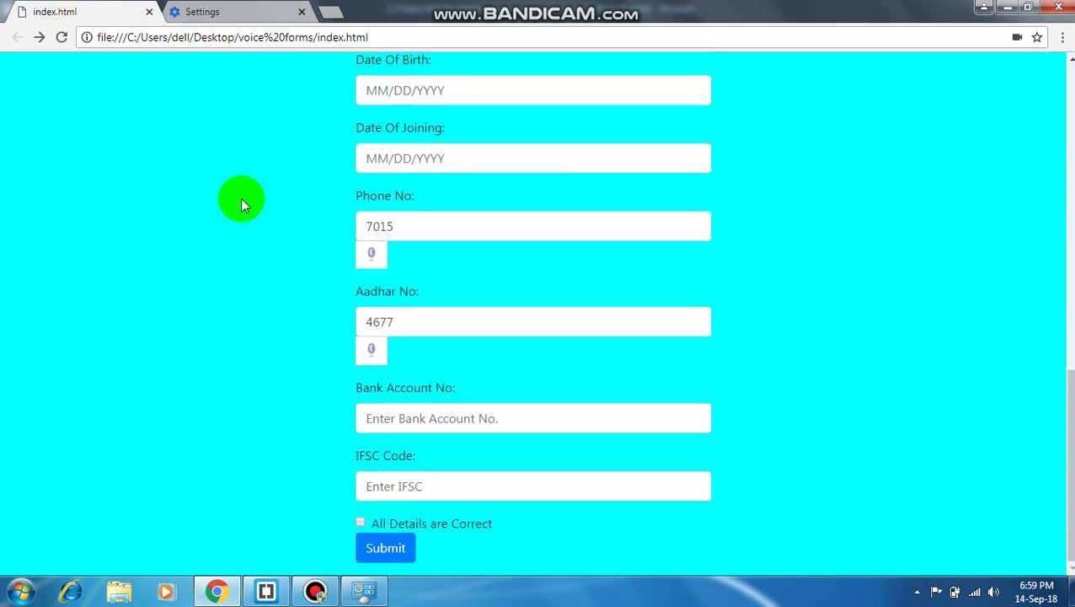
{"action": "scroll", "coordinate": [242, 204], "scroll_direction": "up", "scroll_amount": 4}
{"action": "scroll", "coordinate": [242, 204], "scroll_direction": "up", "scroll_amount": 5}
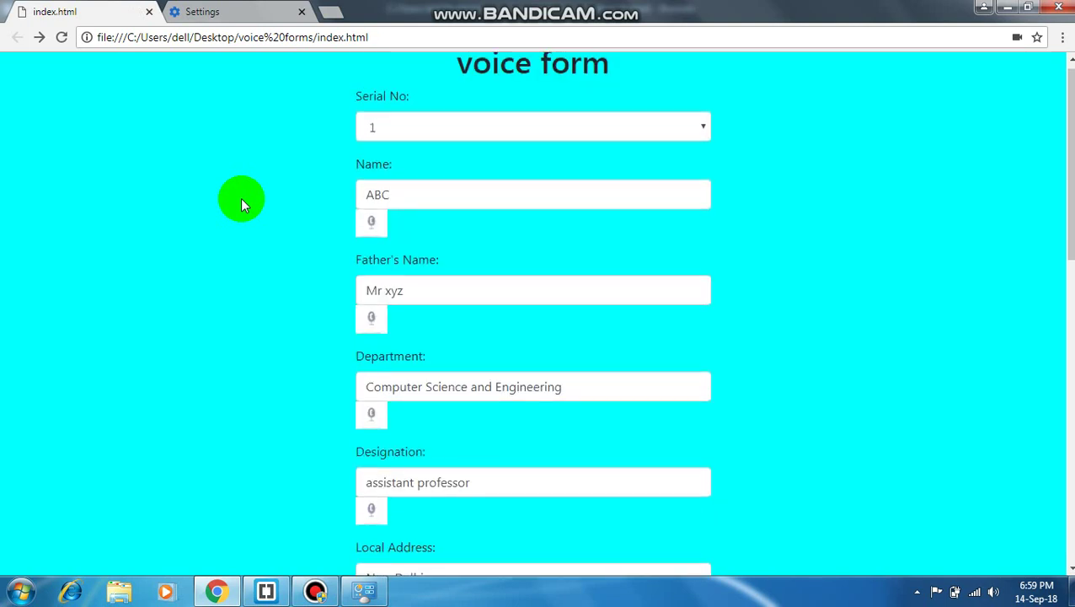
{"action": "scroll", "coordinate": [242, 205], "scroll_direction": "down", "scroll_amount": 1}
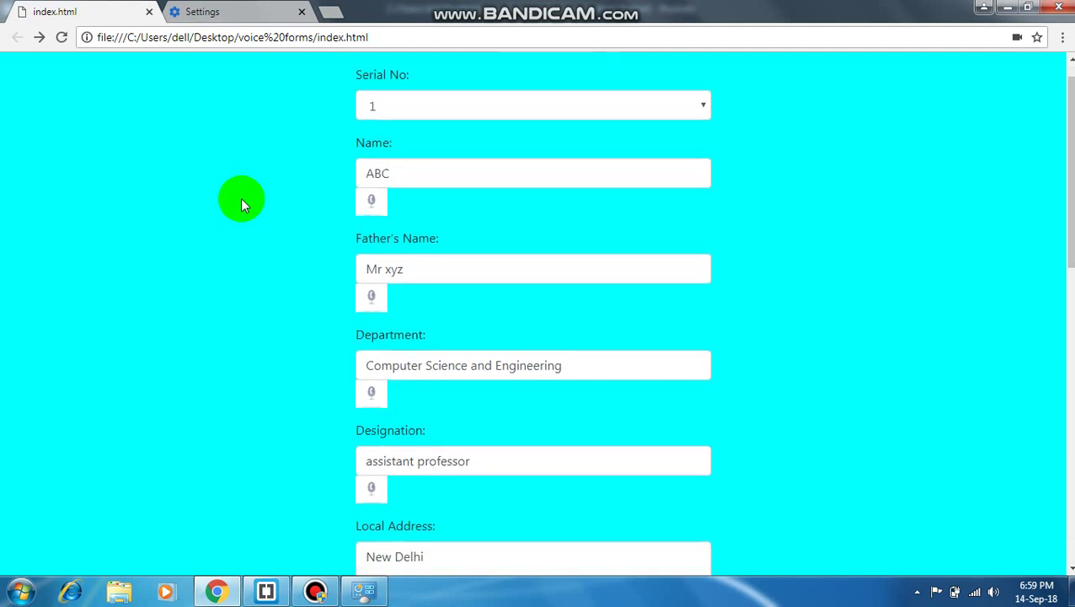
{"action": "scroll", "coordinate": [241, 205], "scroll_direction": "down", "scroll_amount": 1}
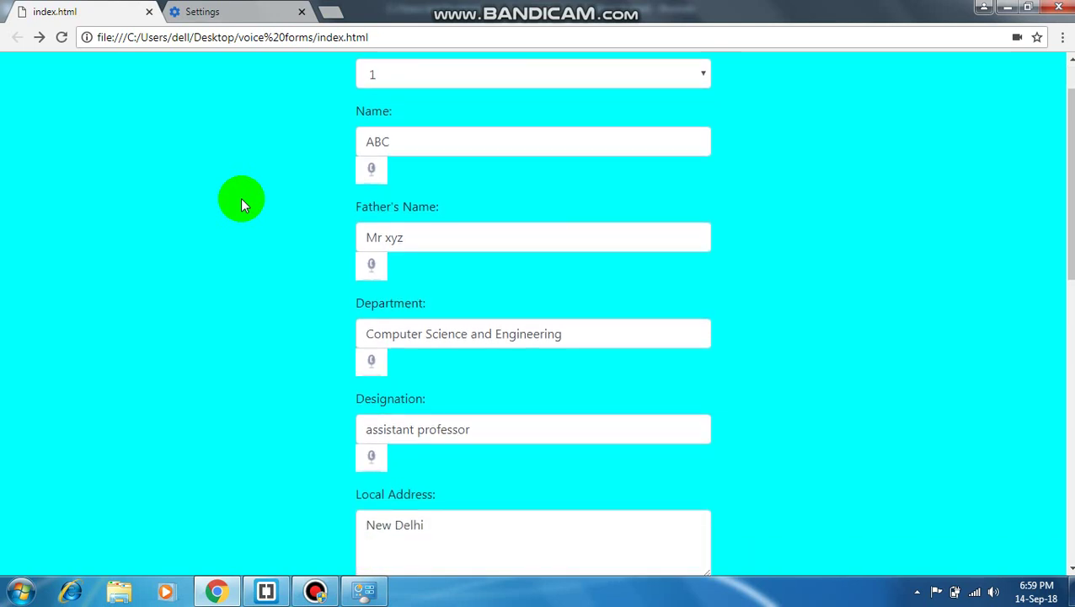
{"action": "left_click", "coordinate": [371, 169]}
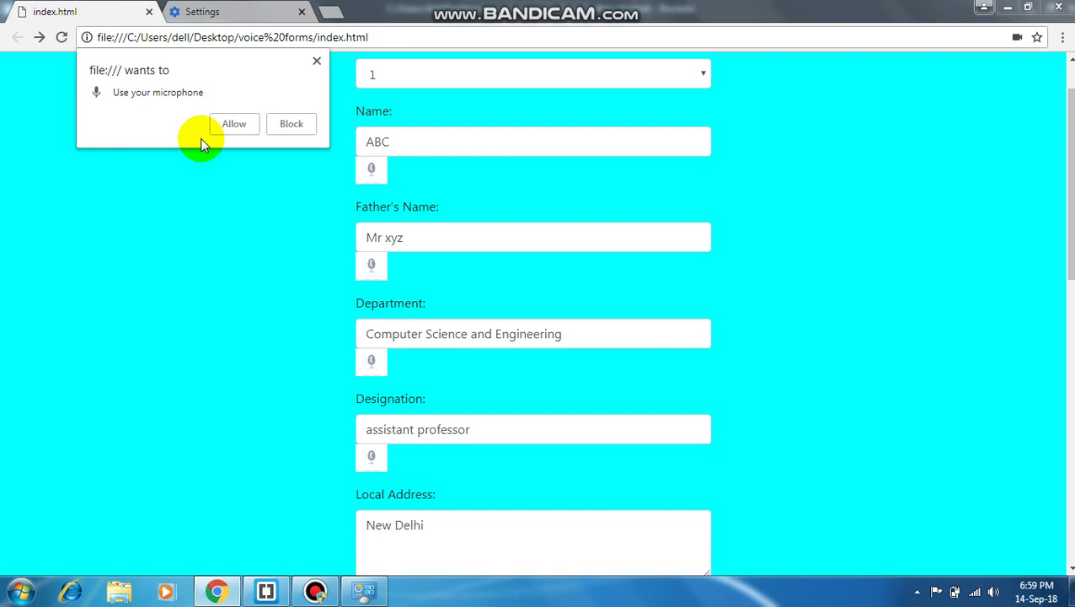
Change recognition.lang on line 33 from en-US to hi-IN and save index.html.
{"action": "left_click", "coordinate": [316, 62]}
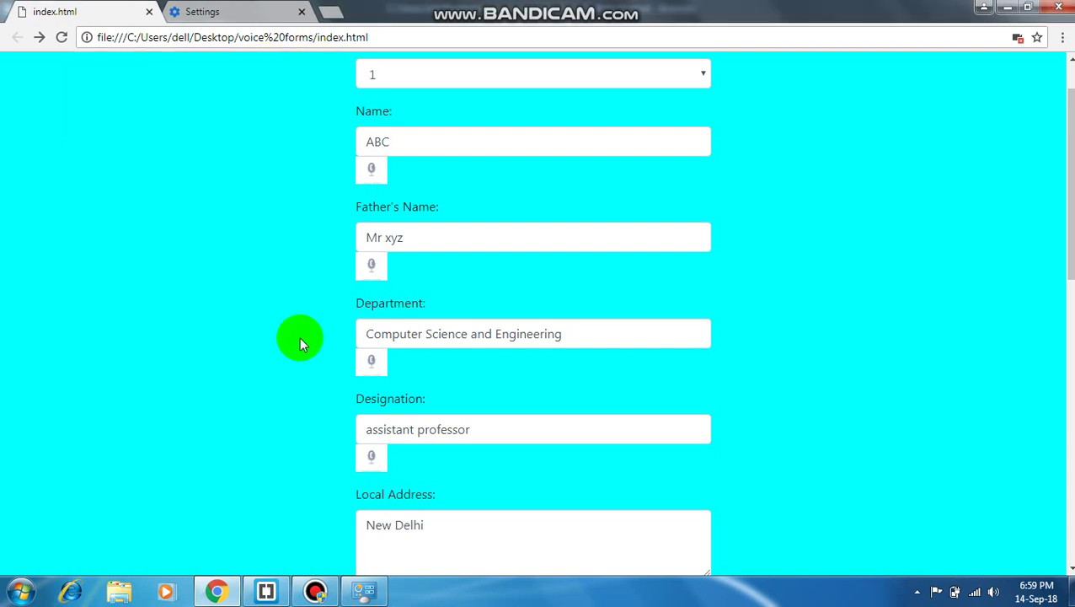
{"action": "left_click", "coordinate": [267, 591]}
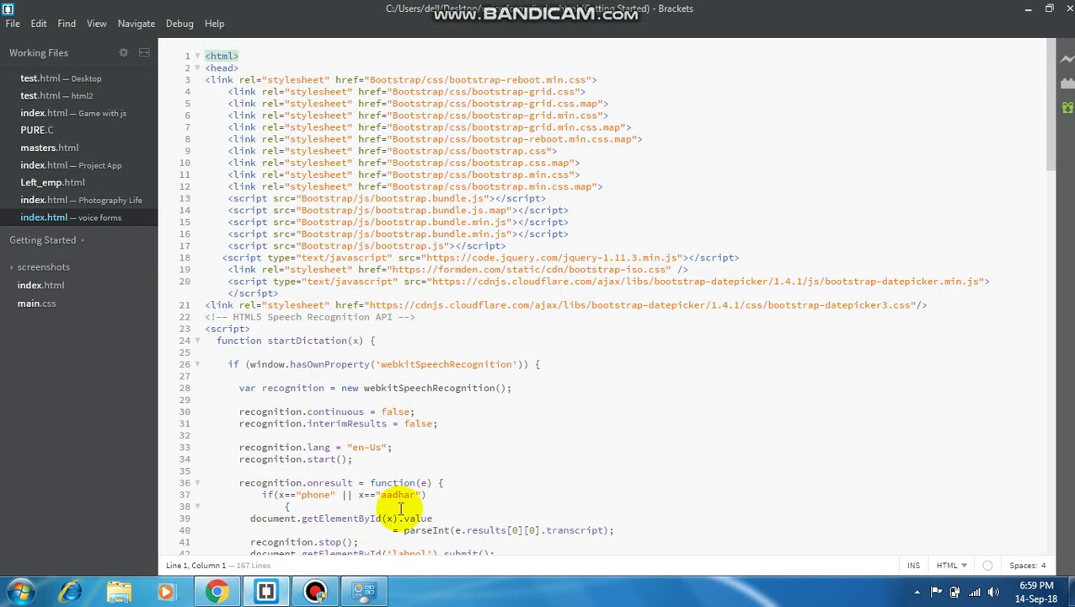
{"action": "left_click", "coordinate": [401, 505]}
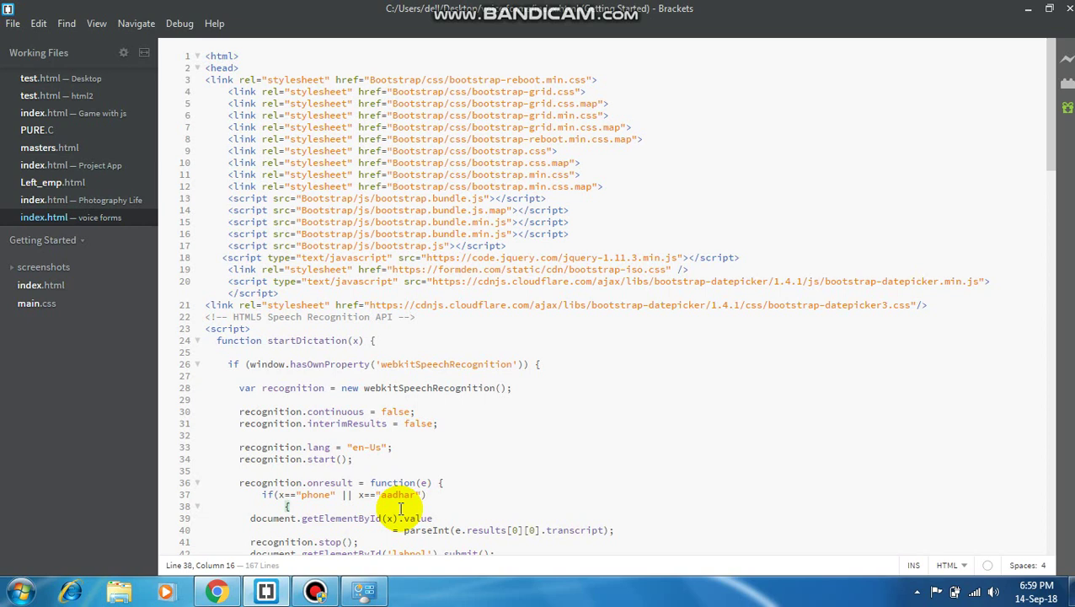
{"action": "left_click", "coordinate": [380, 447]}
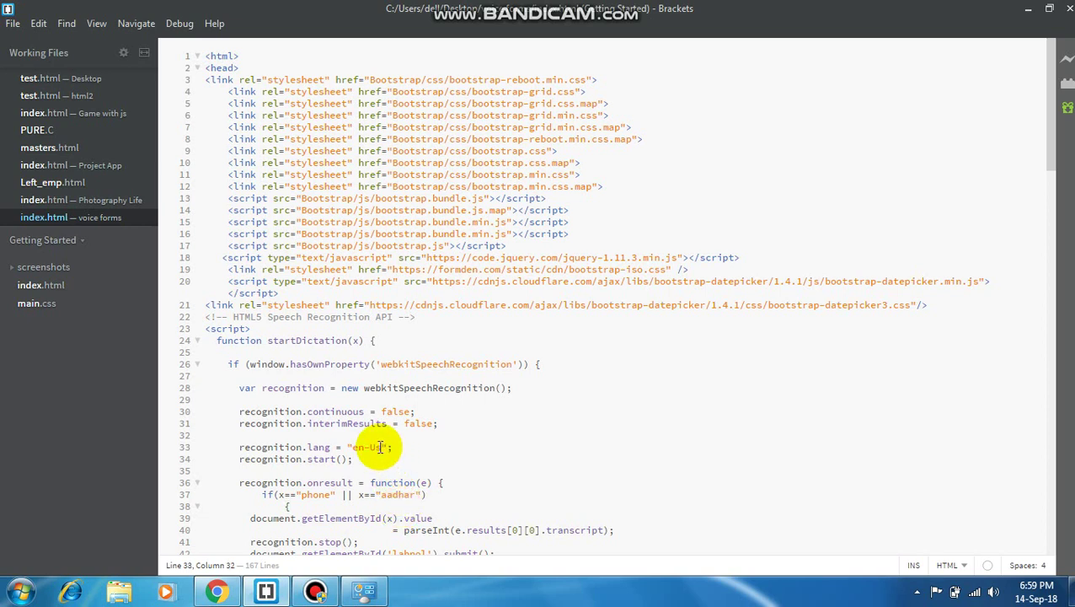
{"action": "key", "text": "BackSpace"}
{"action": "key", "text": "BackSpace"}
{"action": "key", "text": "BackSpace"}
{"action": "key", "text": "BackSpace"}
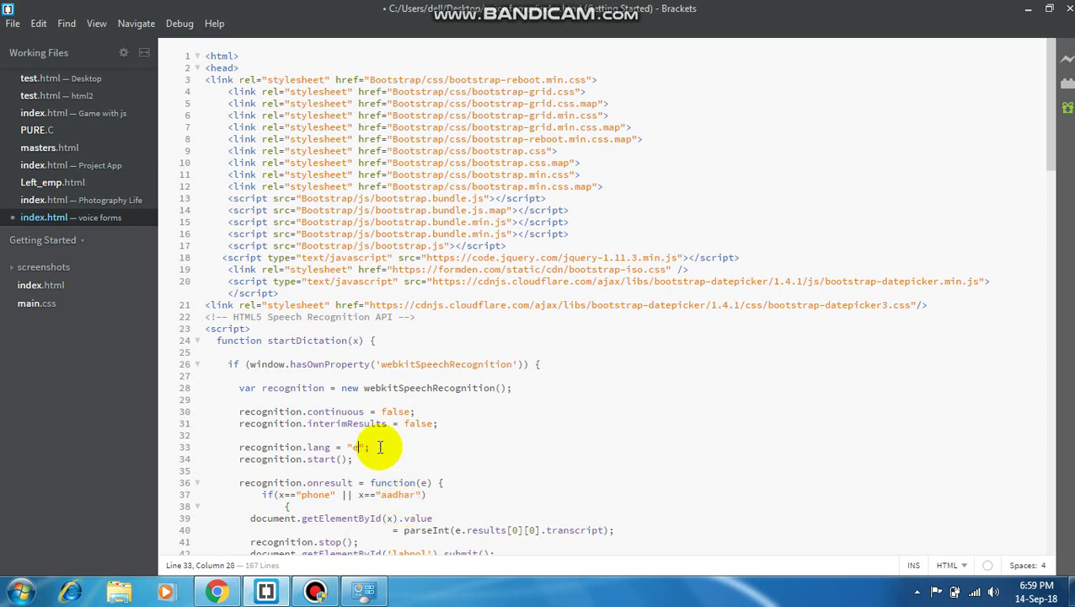
{"action": "key", "text": "BackSpace"}
{"action": "type", "text": "hi"}
{"action": "type", "text": "-"}
{"action": "type", "text": "IN"}
{"action": "key", "text": "ctrl+s"}
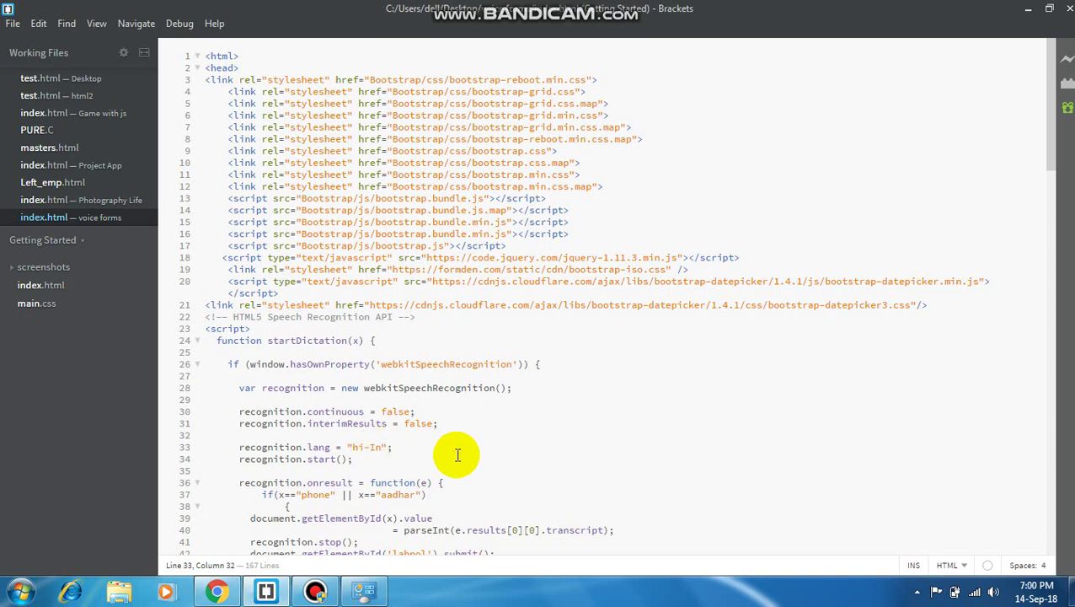
Reload the voice form and dictate the Name field in Hindi as गौरव.
{"action": "left_click", "coordinate": [218, 592]}
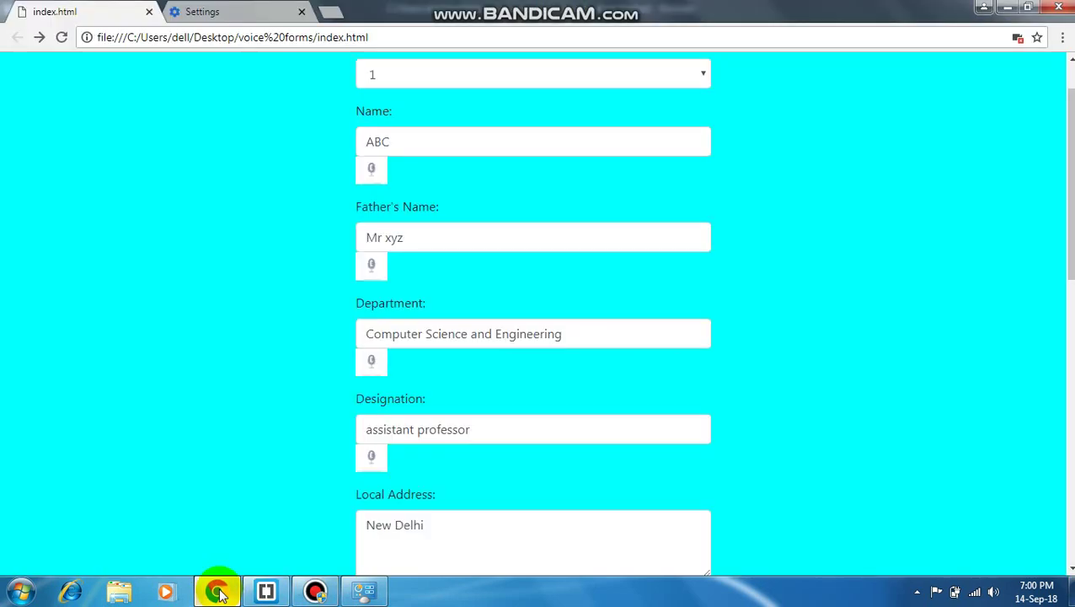
{"action": "left_click", "coordinate": [64, 39]}
{"action": "left_click", "coordinate": [366, 176]}
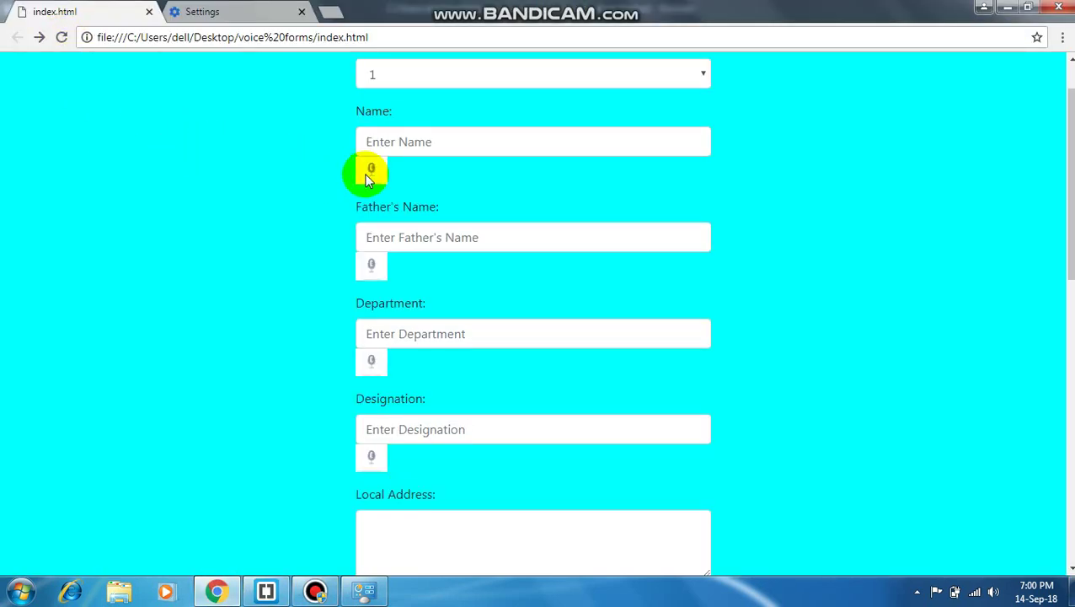
{"action": "left_click", "coordinate": [233, 126]}
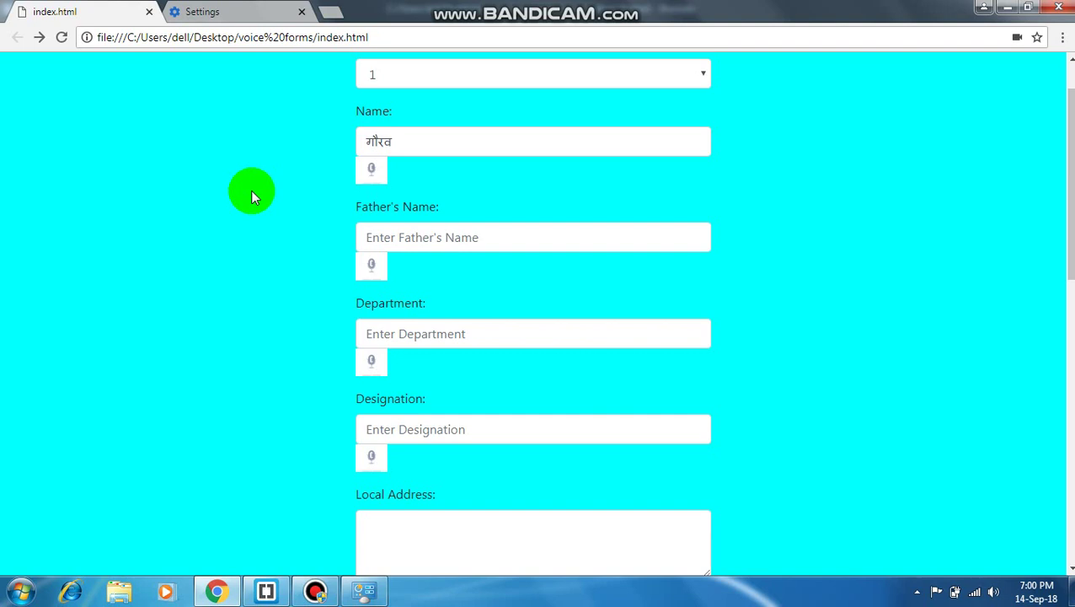
{"action": "left_click", "coordinate": [329, 588]}
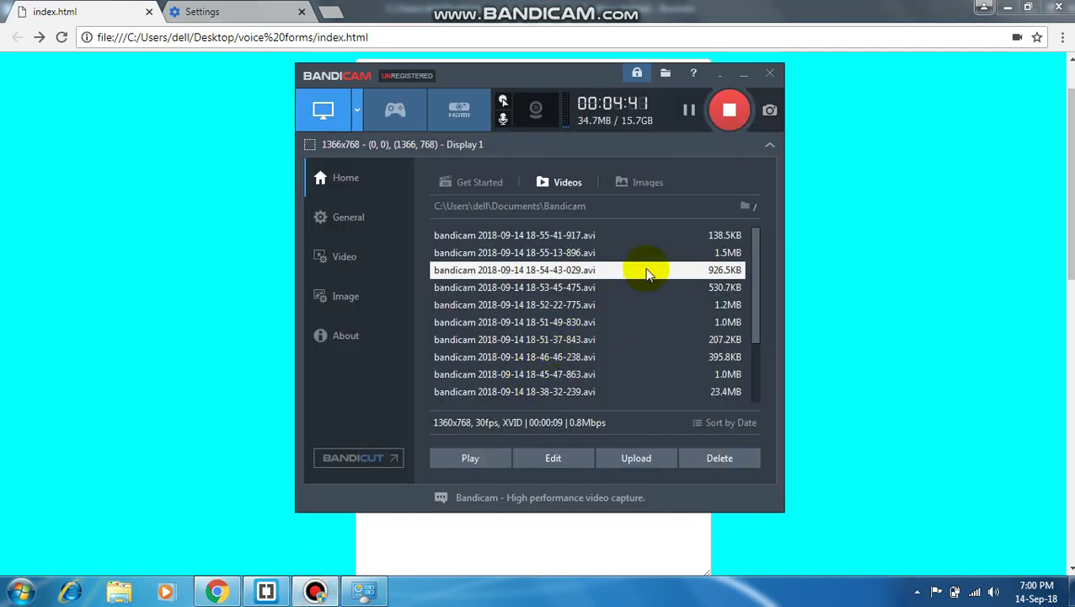